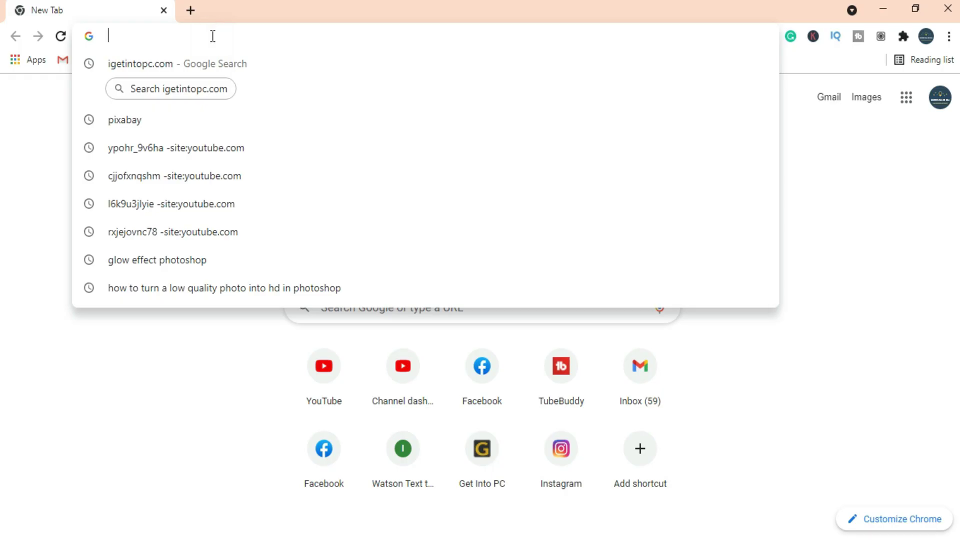
Go to the mixkit.co website.
text(mix)
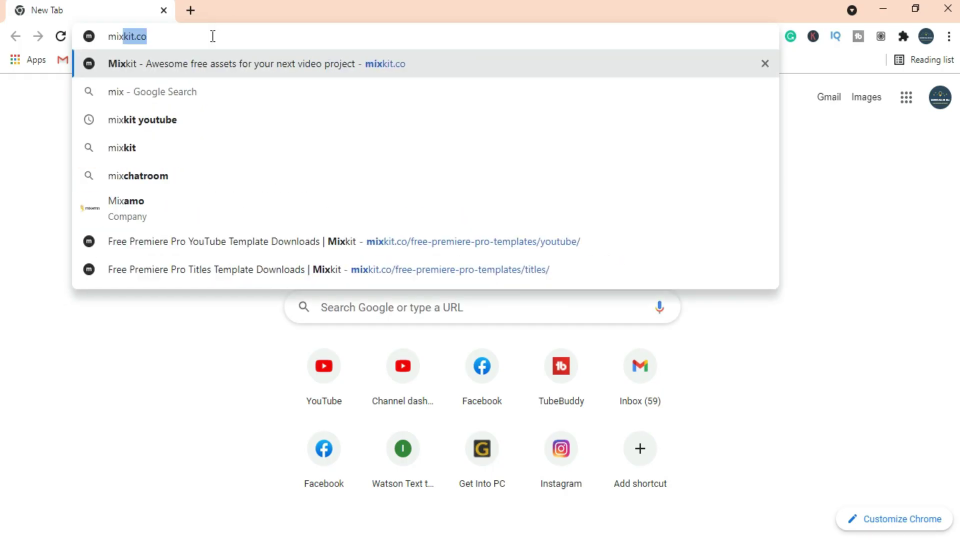
key(Right)
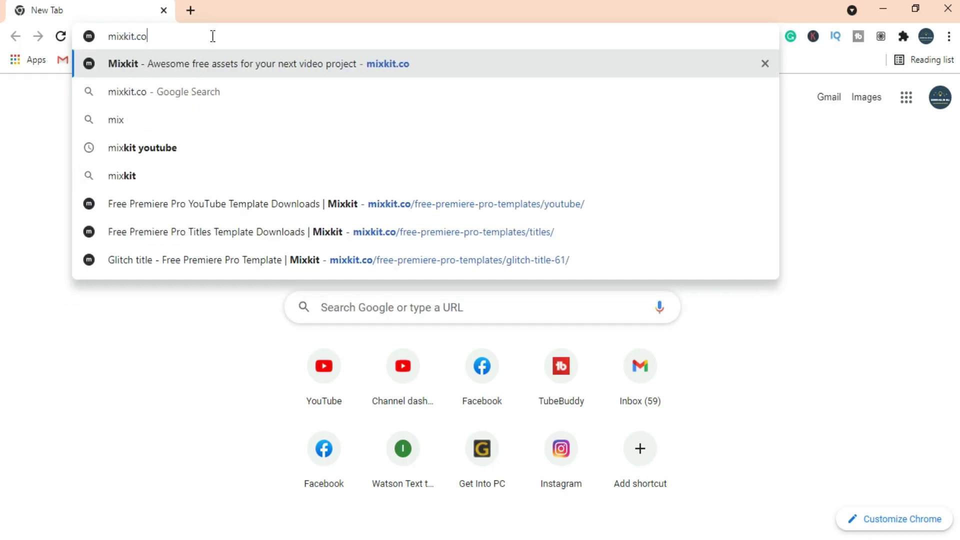
key(Return)
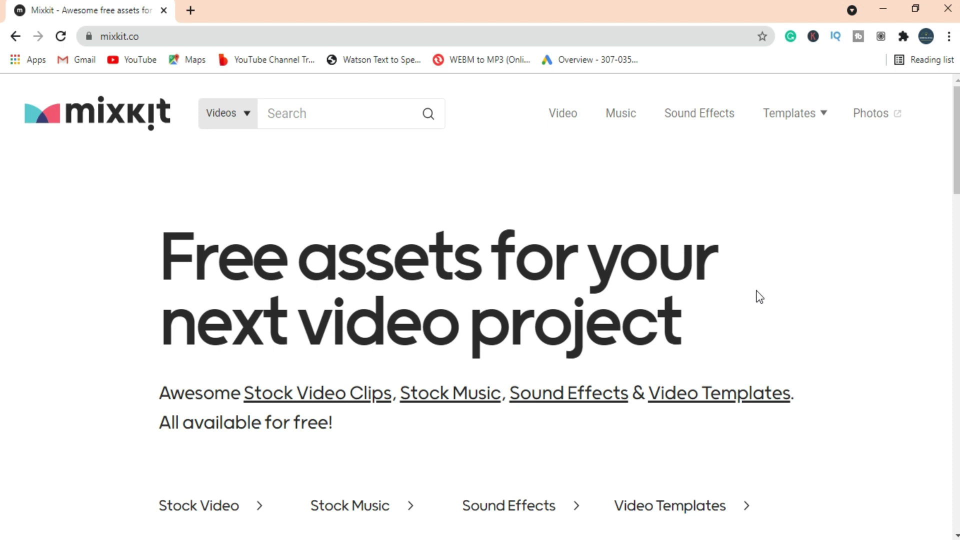
Open the Titles category of Mixkit's free Premiere Pro templates.
mouse_move(793, 114)
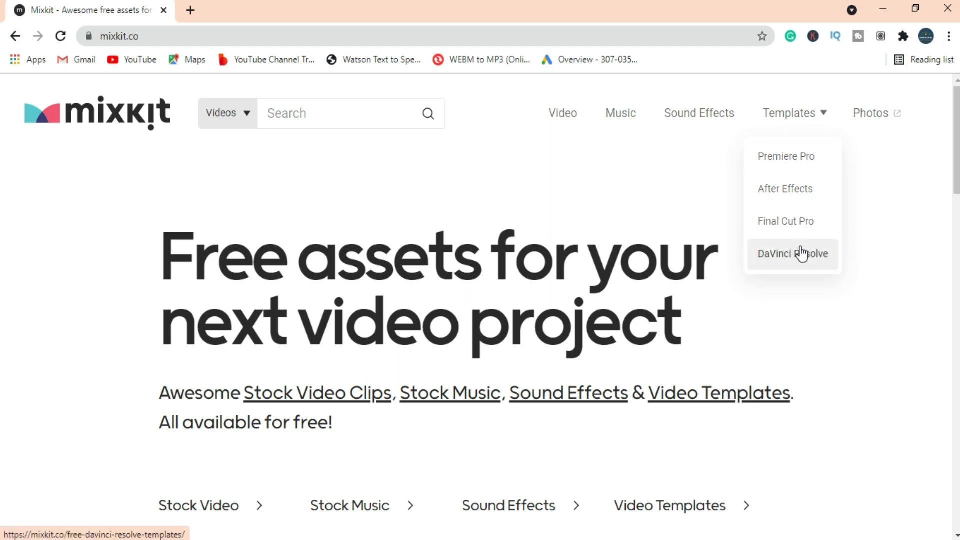
click(788, 157)
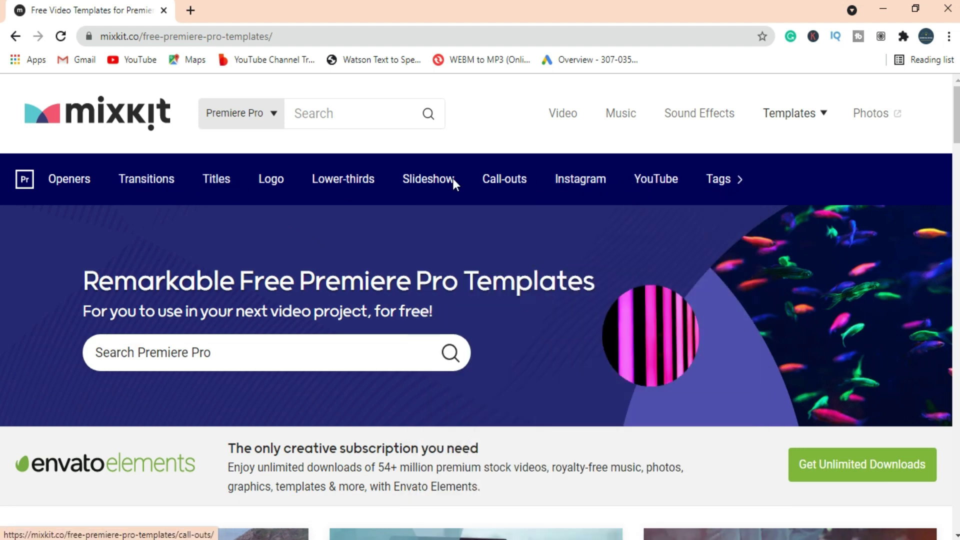
click(219, 182)
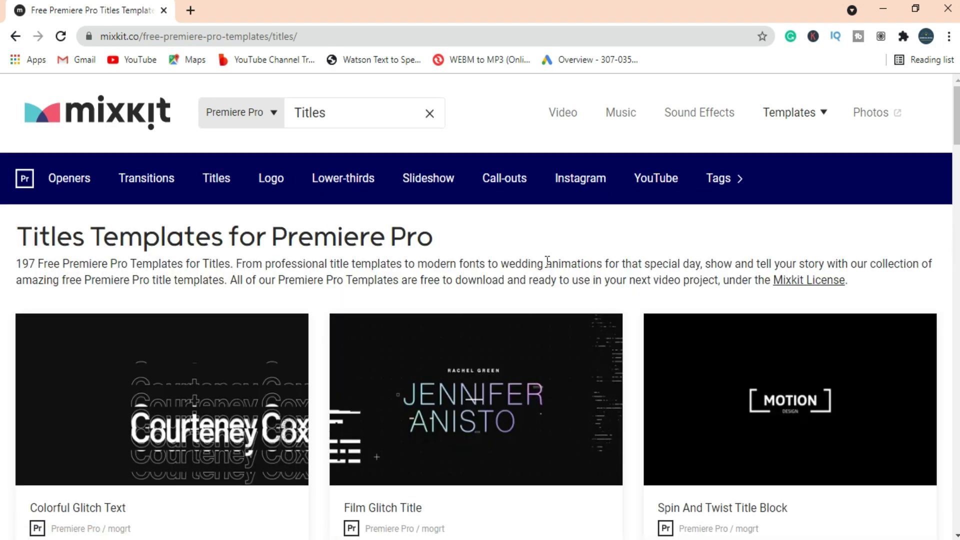
Browse the Premiere Pro title templates and compare their animated previews, including the glitch, neon and Christmas designs.
scroll(546, 260, down, 4)
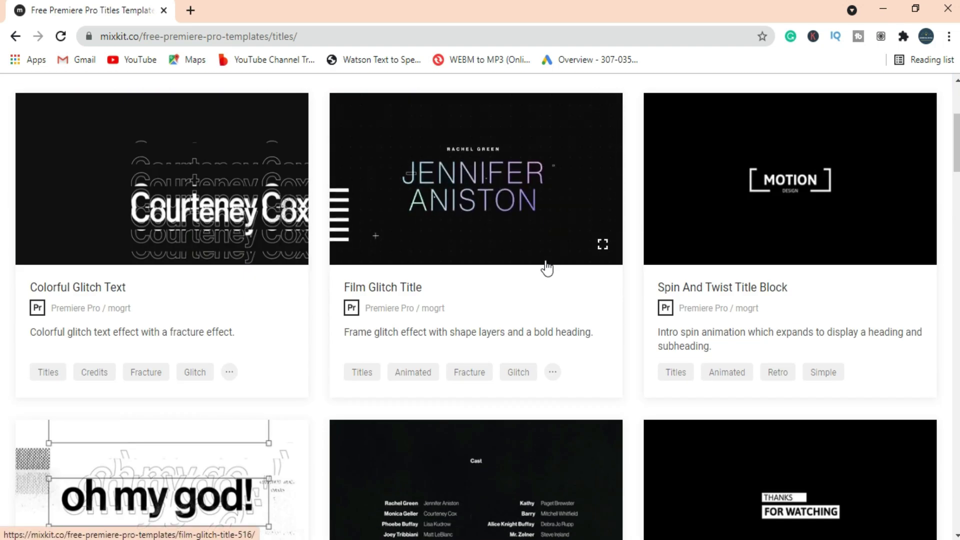
scroll(547, 270, down, 3)
scroll(544, 265, up, 3)
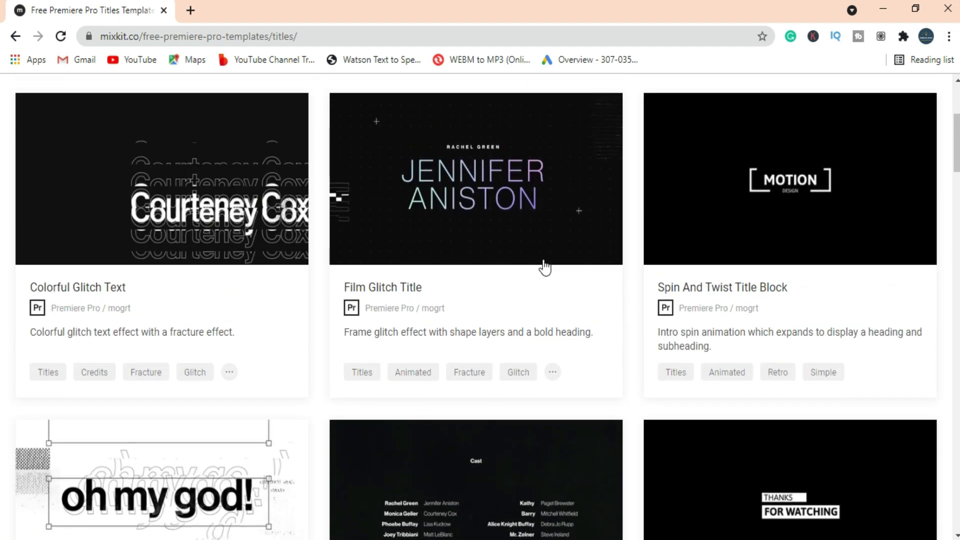
scroll(728, 240, down, 13)
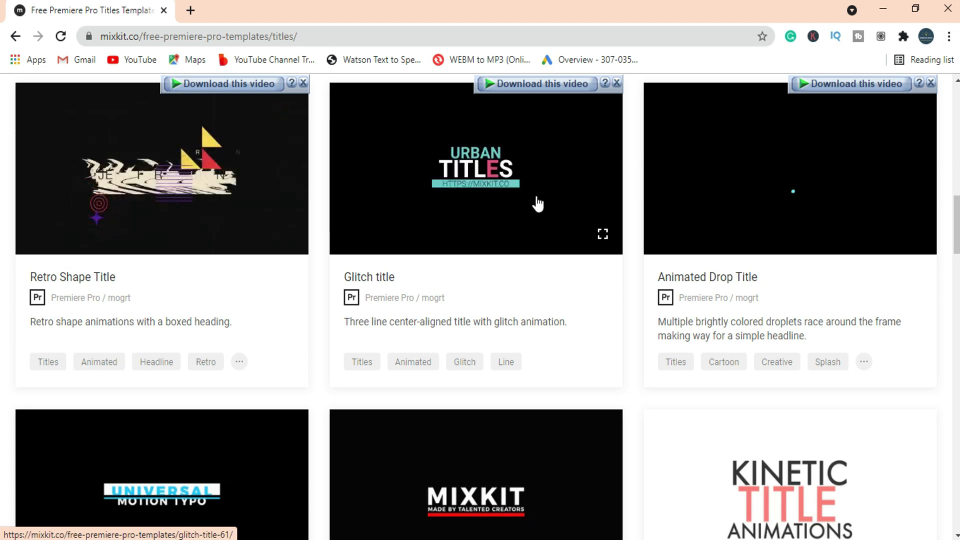
scroll(434, 250, up, 1)
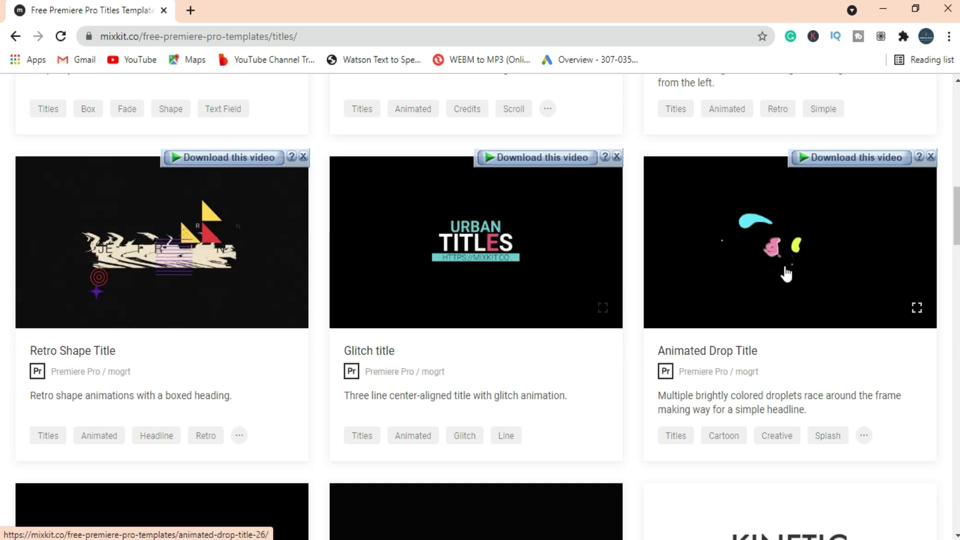
scroll(397, 414, down, 3)
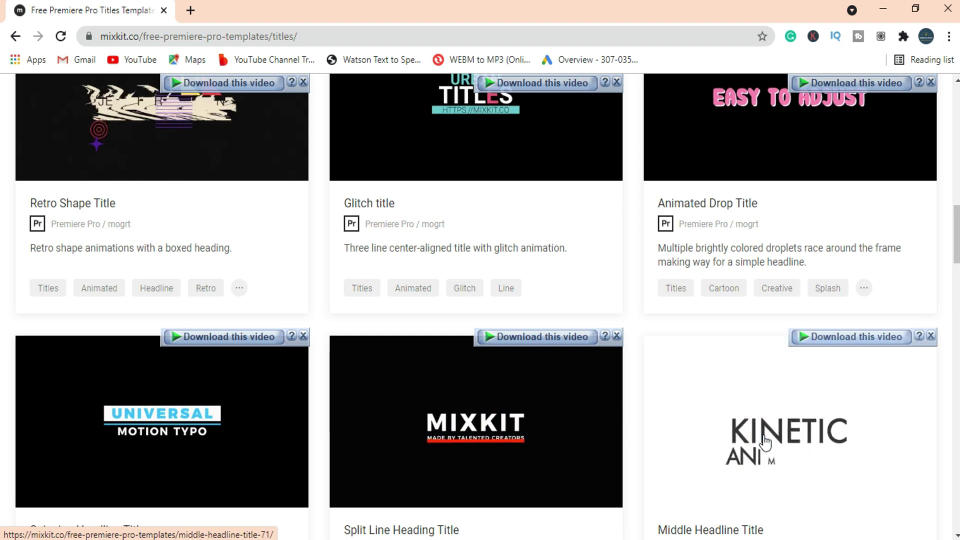
scroll(764, 442, down, 4)
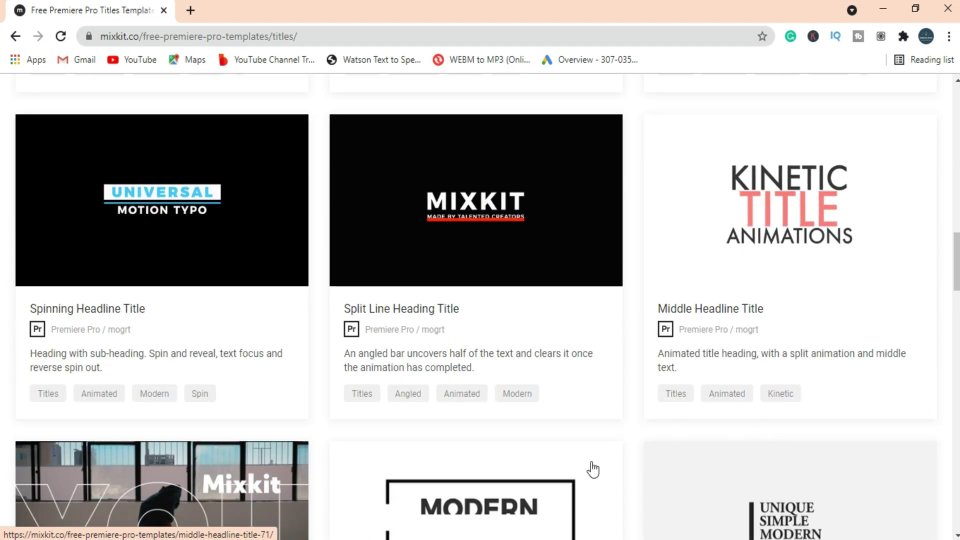
scroll(559, 450, down, 4)
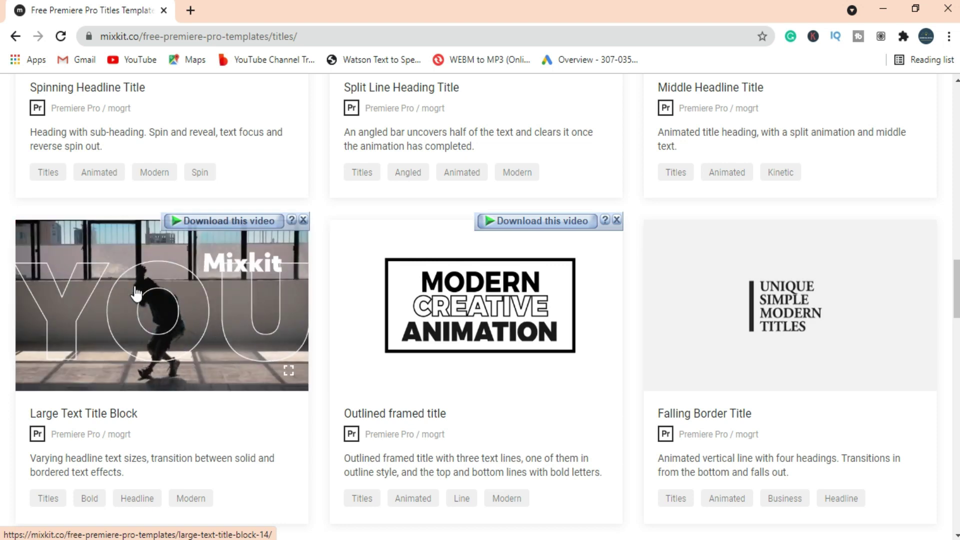
scroll(481, 344, down, 3)
scroll(481, 344, down, 4)
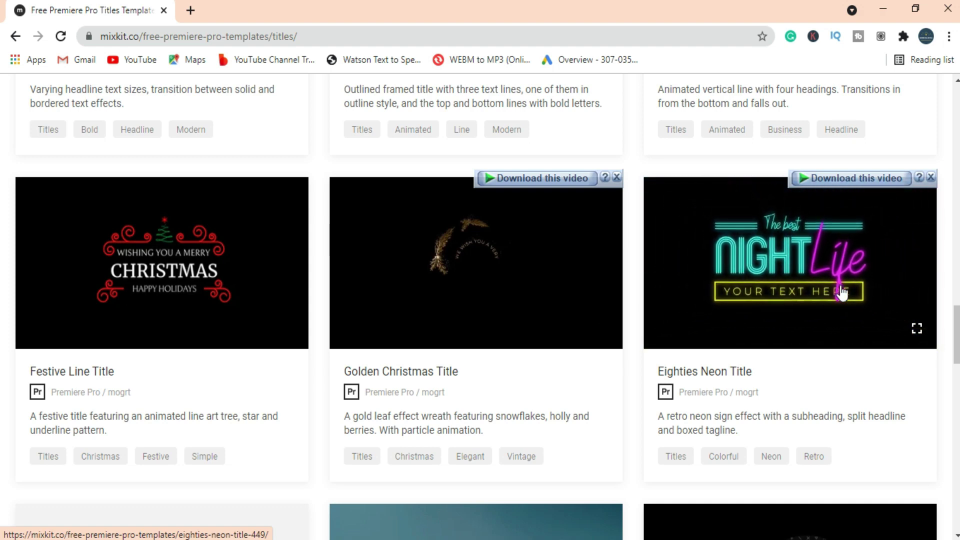
mouse_move(518, 281)
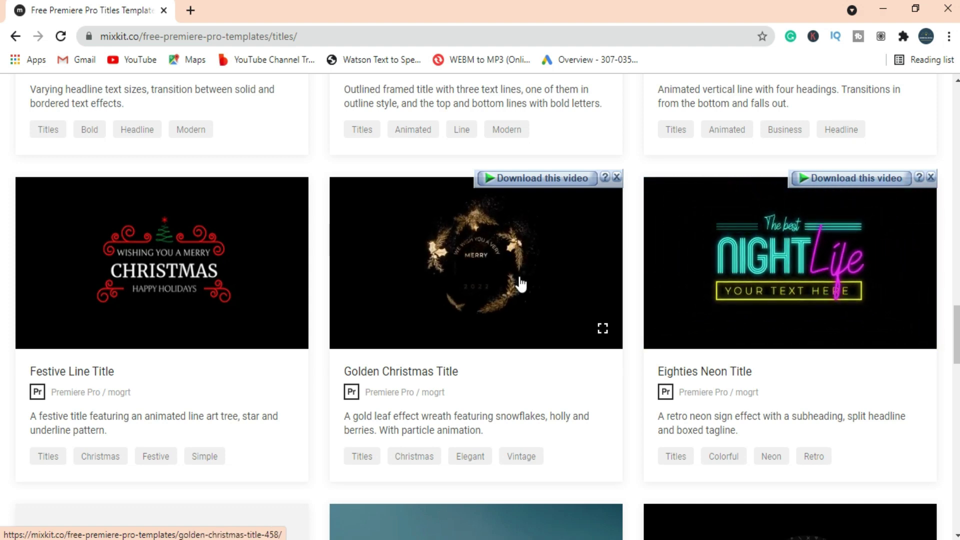
scroll(520, 283, up, 10)
scroll(520, 288, up, 9)
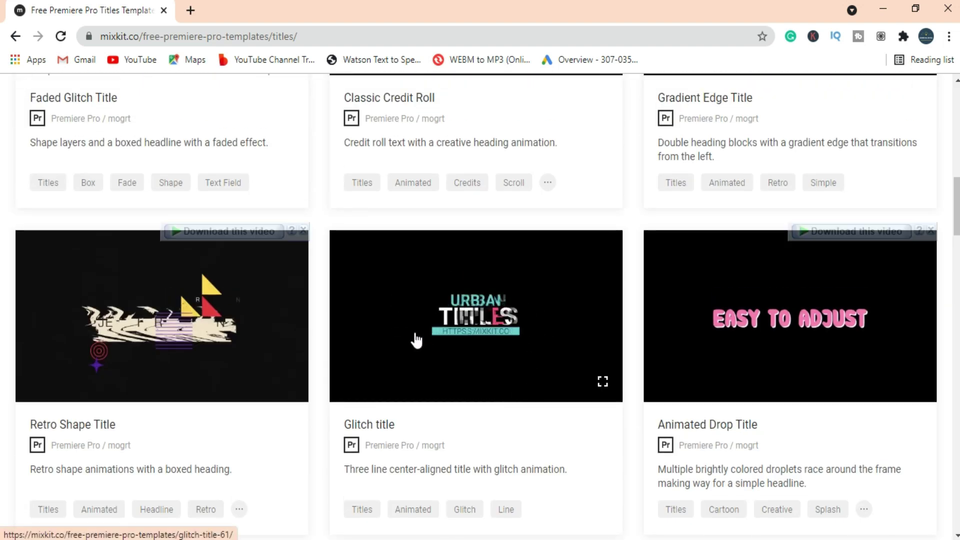
scroll(474, 371, down, 1)
scroll(475, 371, down, 4)
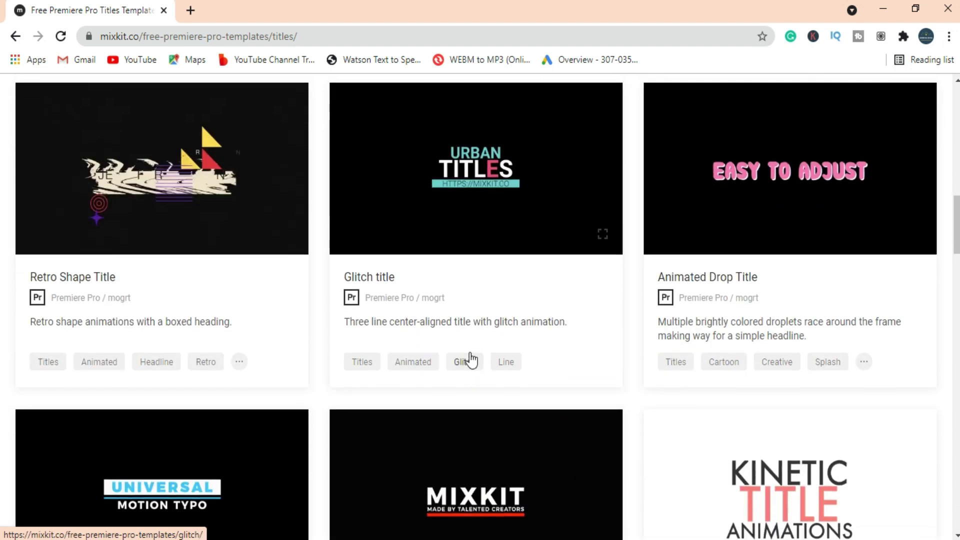
Open the Glitch title template's page and read through its Video Templates Free License, closing the license when finished.
click(467, 209)
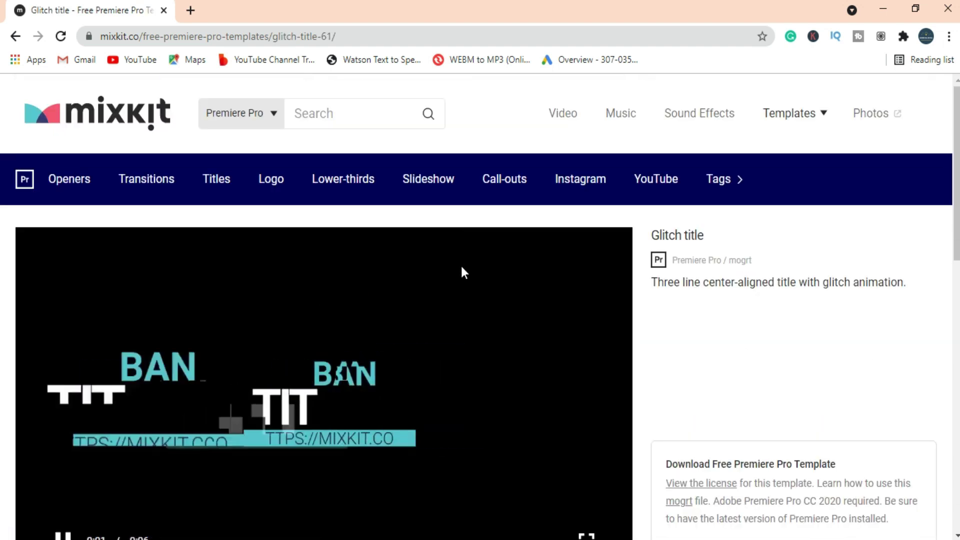
scroll(461, 270, down, 3)
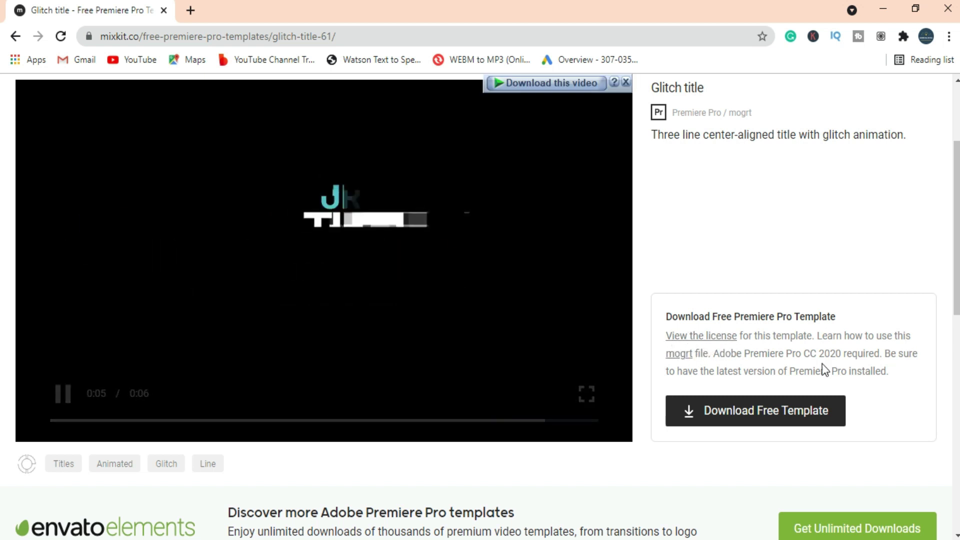
click(692, 336)
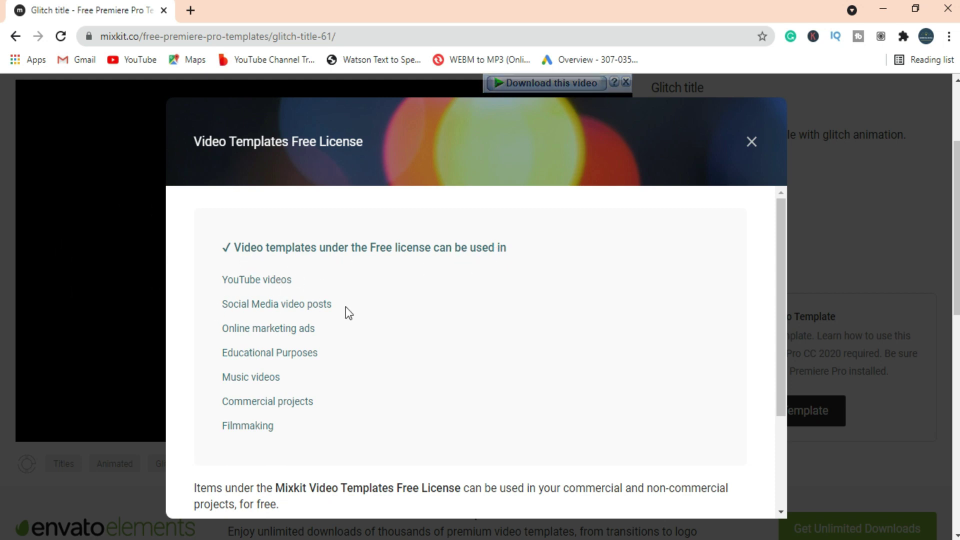
scroll(358, 372, down, 2)
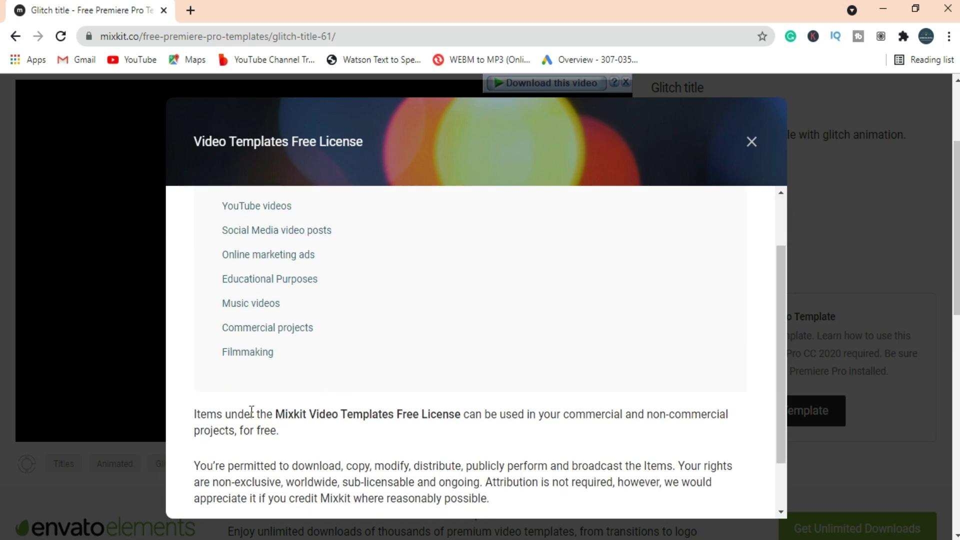
scroll(292, 420, down, 2)
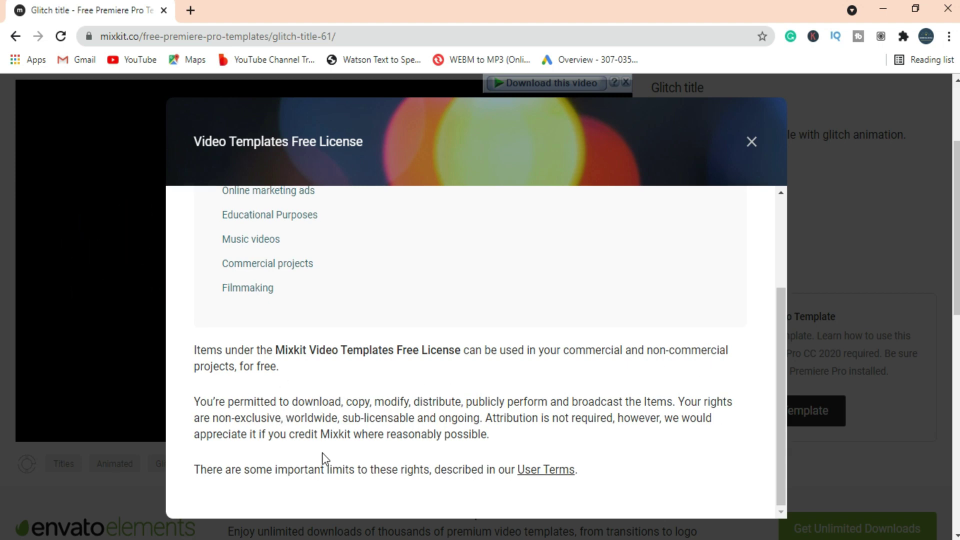
click(751, 142)
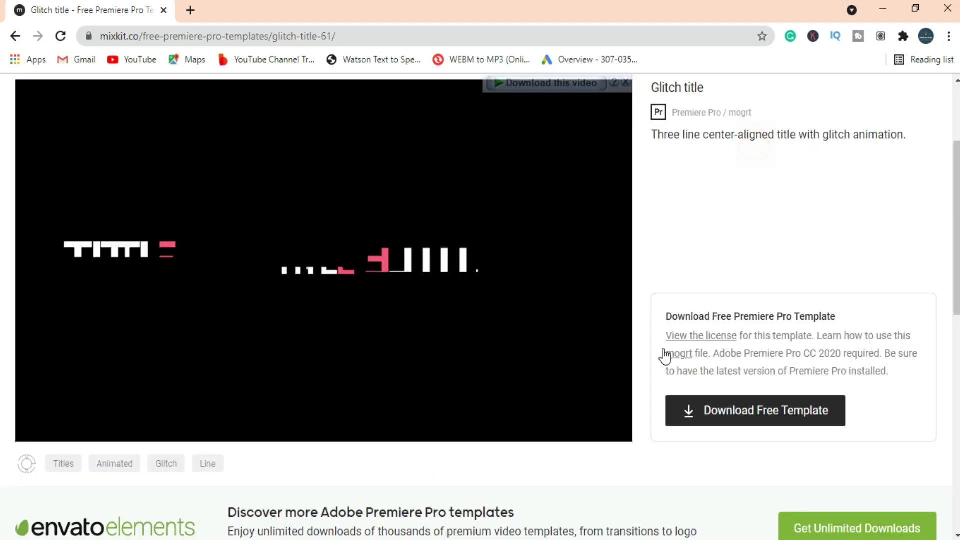
Download the free Glitch title template as mixkit-glitch-title-61.zip to Downloads\Compressed and dismiss the completion and promotional dialogs.
click(680, 410)
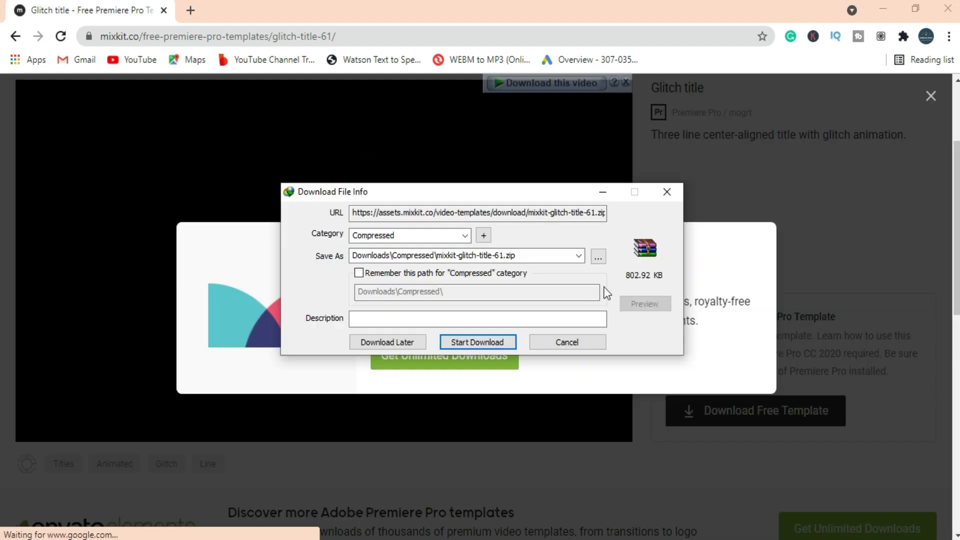
click(494, 347)
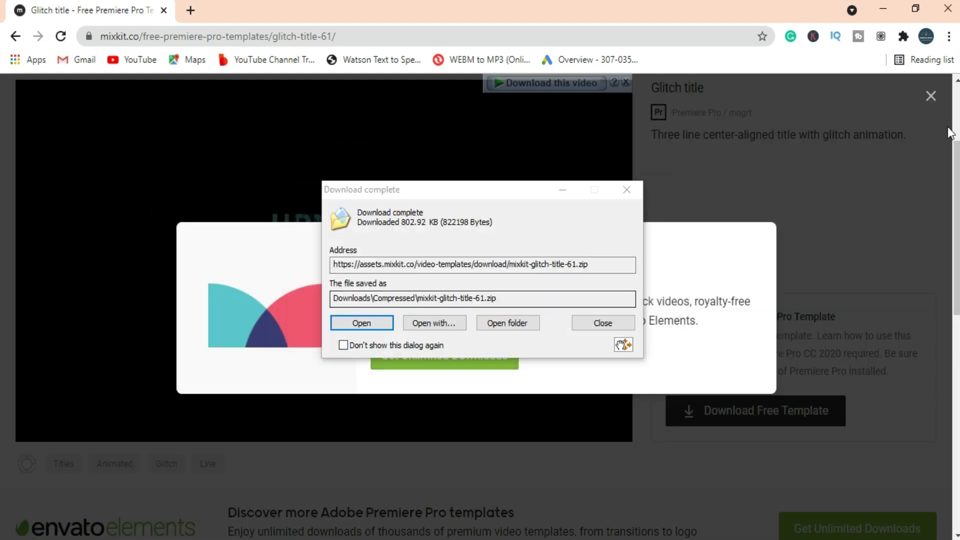
click(602, 325)
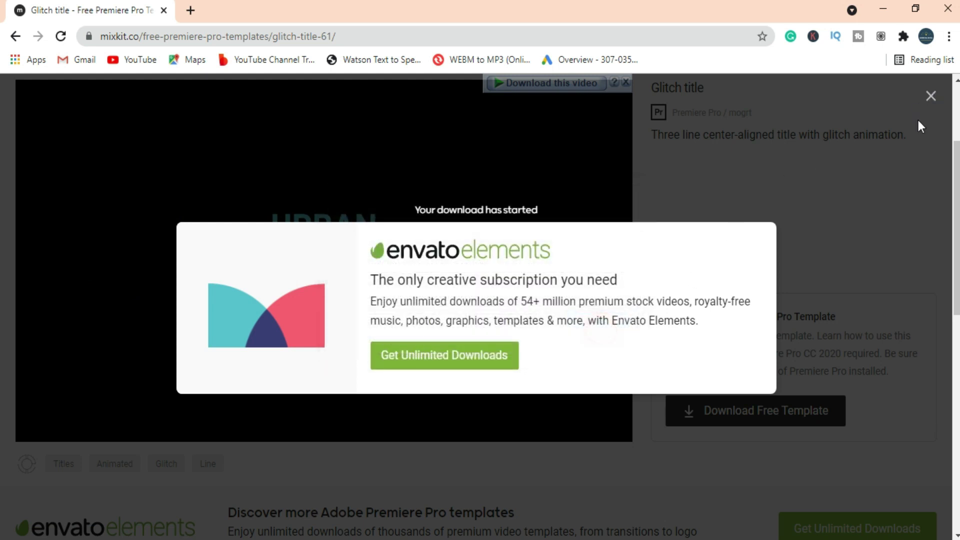
click(930, 96)
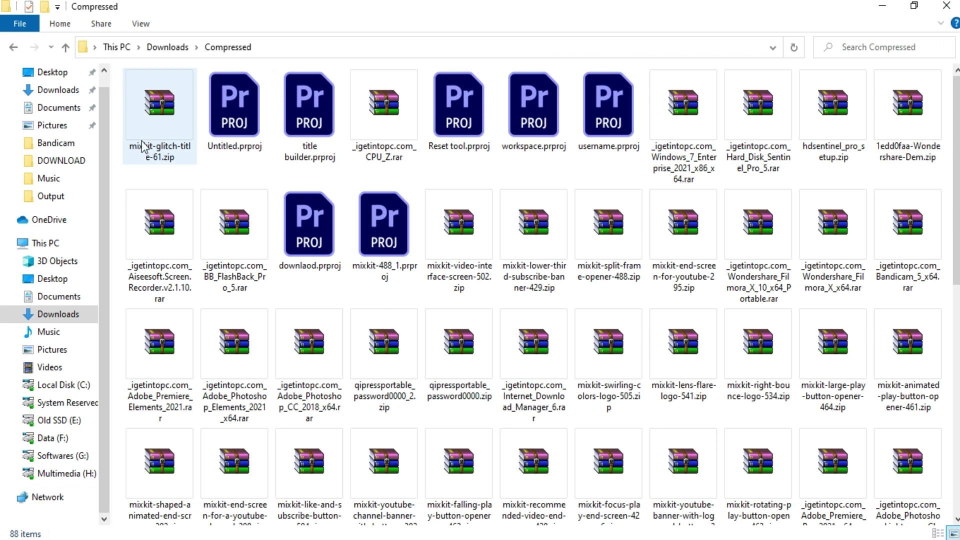
In File Explorer, extract mixkit-glitch-title-61.zip to a mixkit-glitch-title-61 folder inside Downloads\Compressed, keeping the default extraction options.
right_click(160, 118)
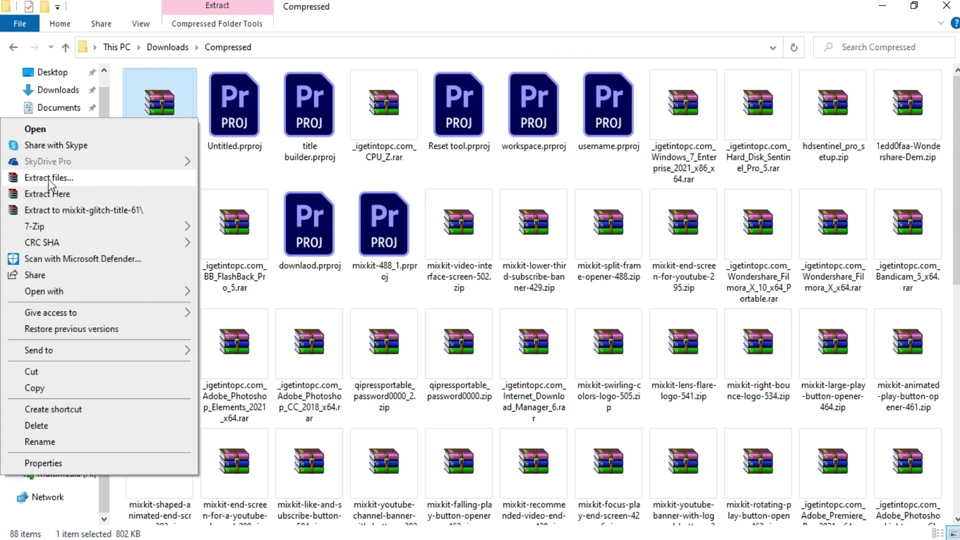
click(40, 178)
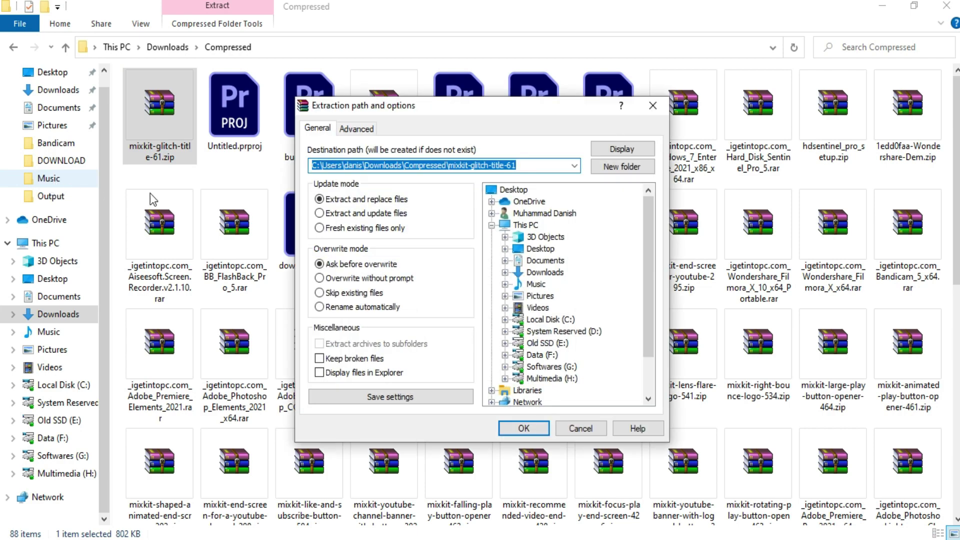
scroll(529, 249, down, 2)
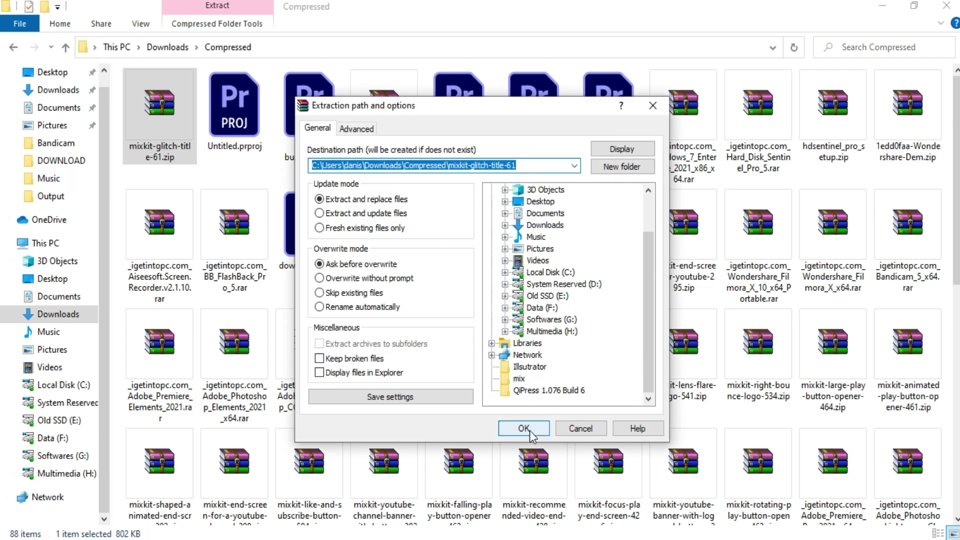
click(523, 427)
Find the extracted mixkit-glitch-title-61 folder among the Compressed files and open it.
scroll(555, 385, down, 5)
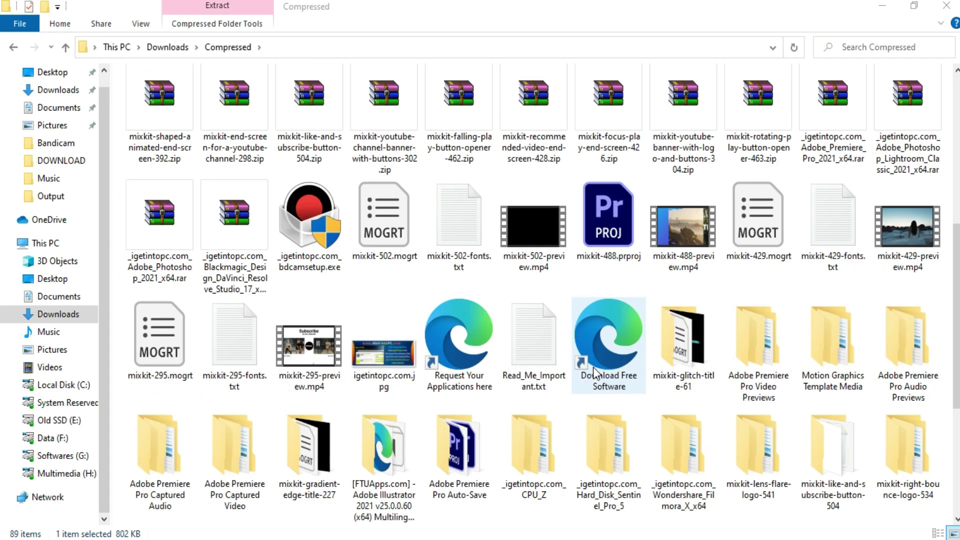
scroll(595, 373, down, 3)
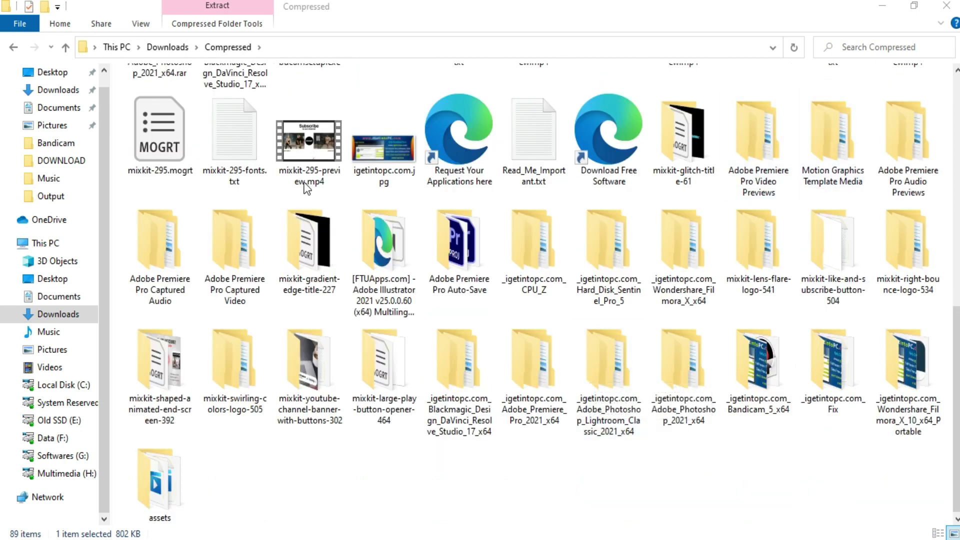
scroll(306, 200, up, 8)
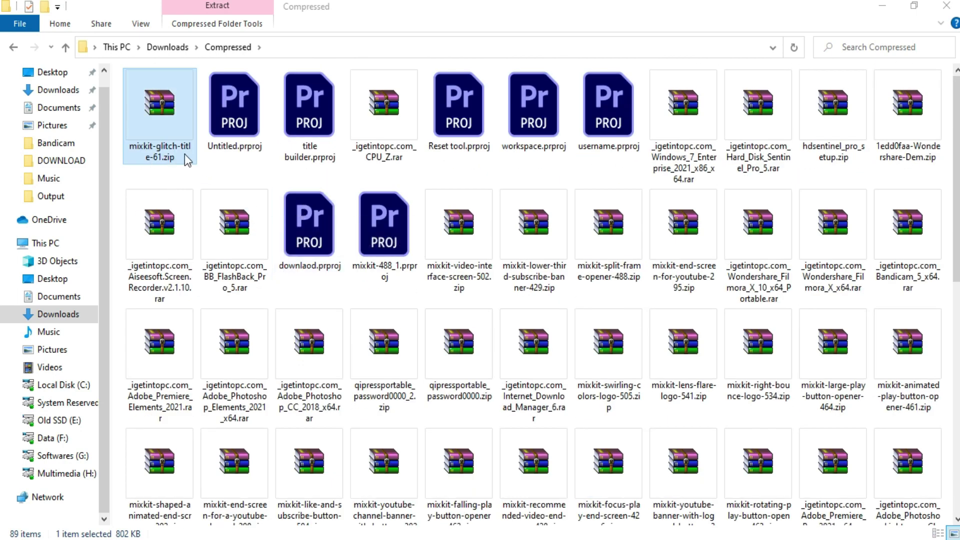
scroll(623, 324, down, 8)
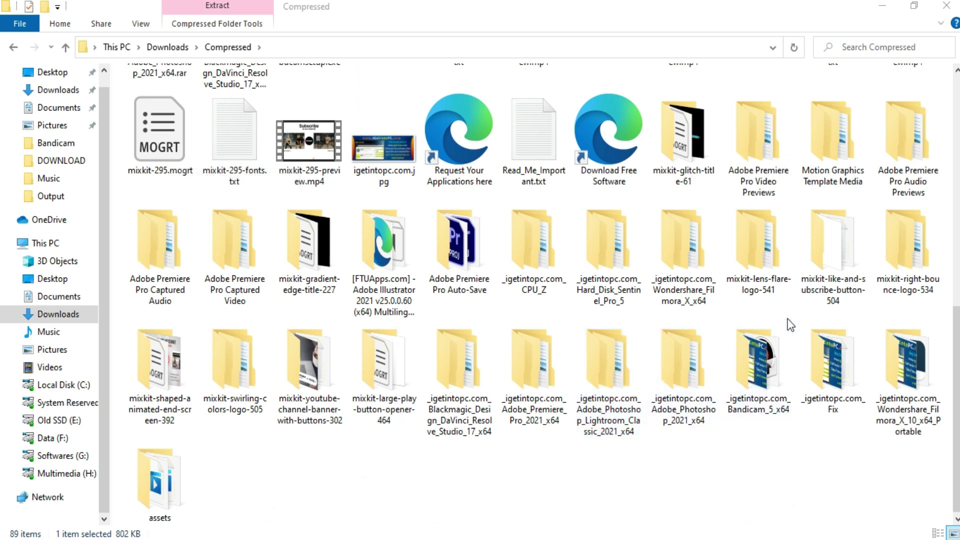
double_click(687, 148)
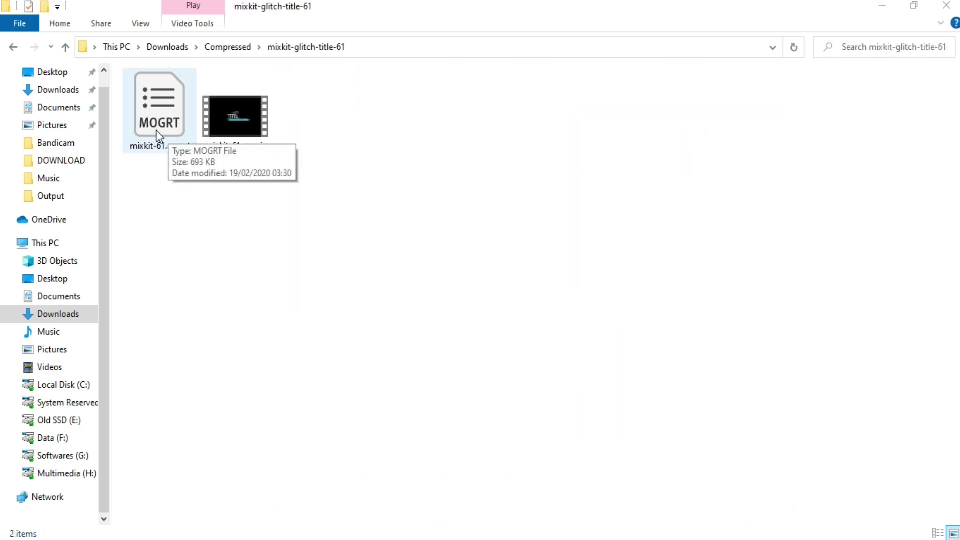
Play the mixkit-61-preview.mp4 video to preview the glitch title, and close the player.
double_click(235, 137)
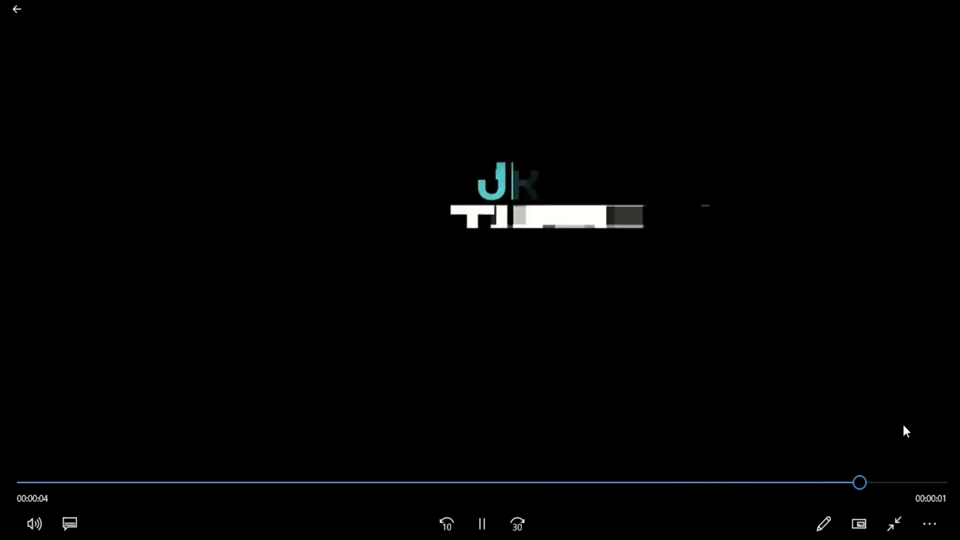
click(947, 12)
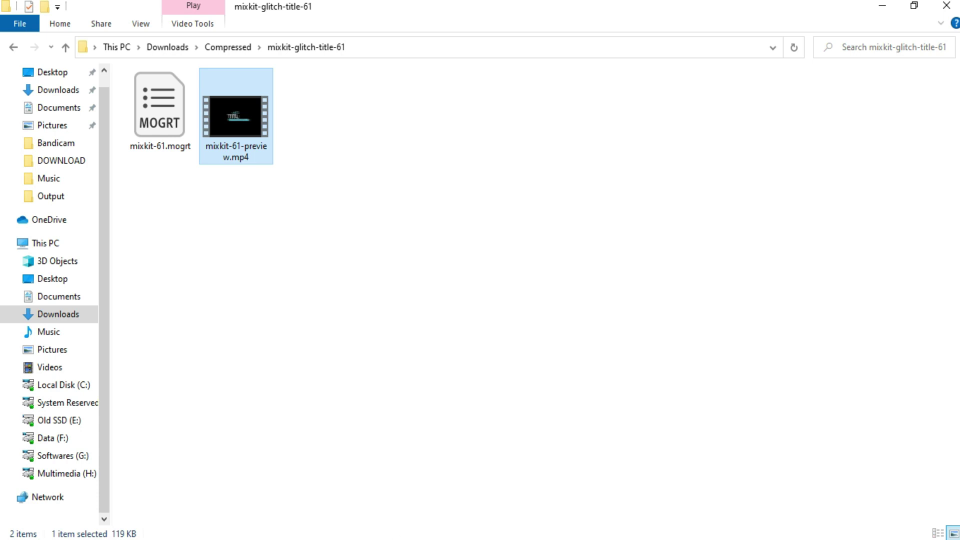
Switch to Premiere Pro and create a new project named inttro, keeping the default location and settings.
key(Return)
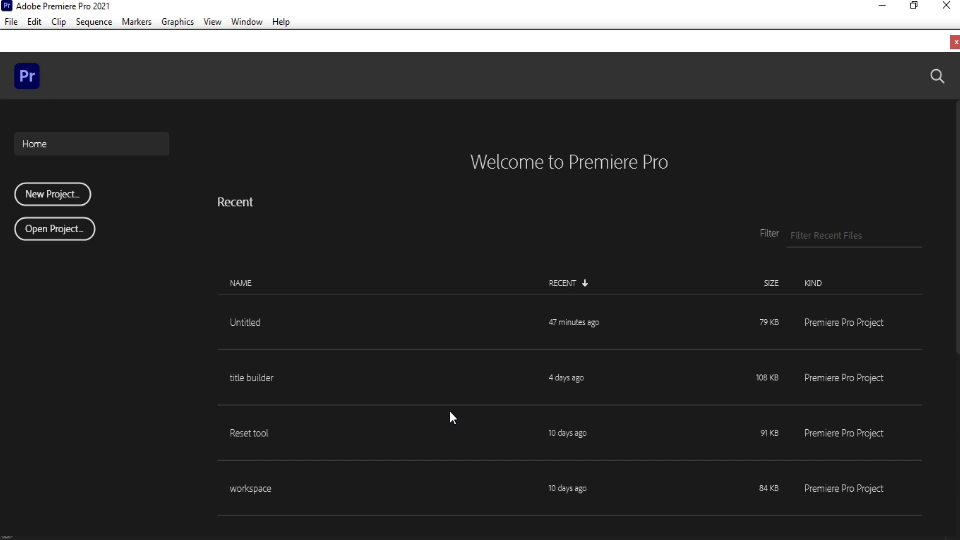
click(51, 195)
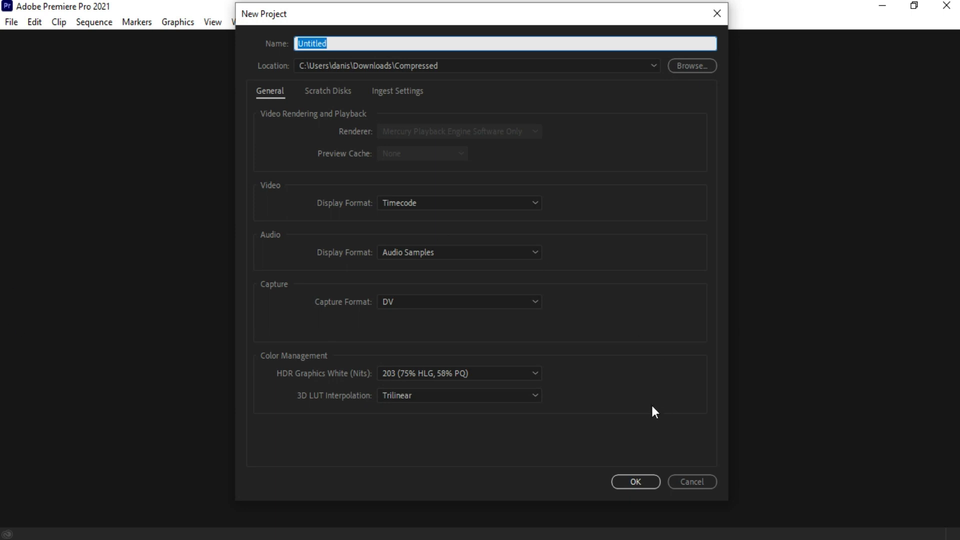
text(inttro)
click(631, 484)
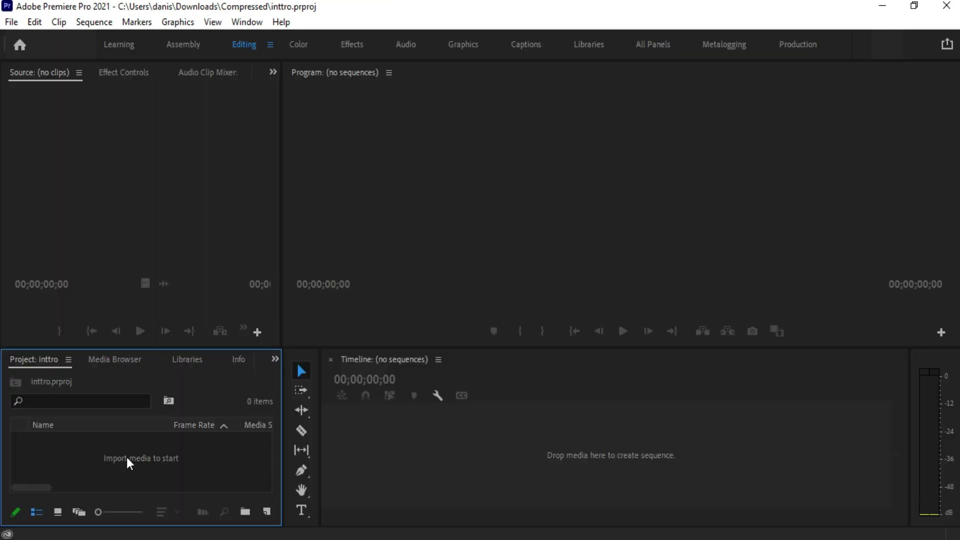
Import mixkit-61-preview.mp4 from the mixkit-glitch-title-61 folder and create a sequence from it in the timeline.
double_click(80, 452)
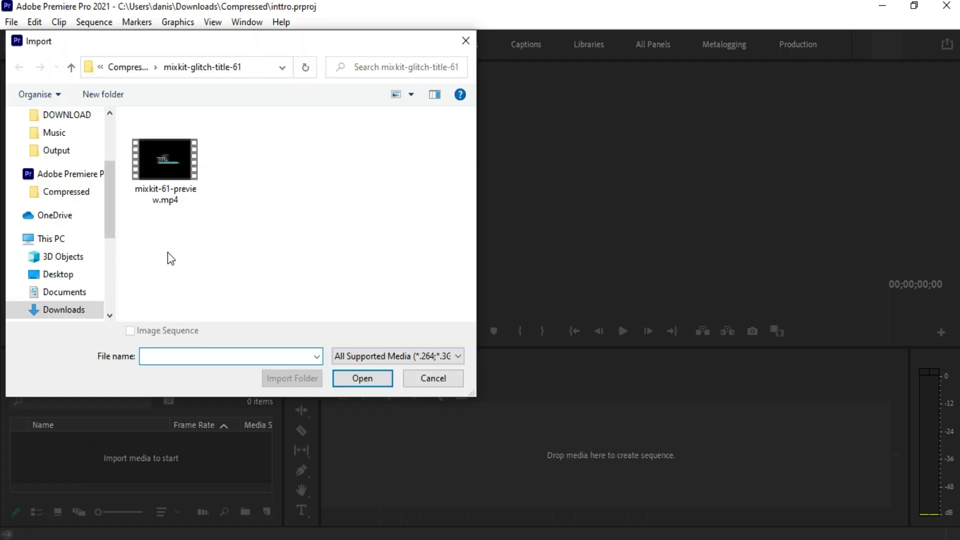
click(166, 173)
click(363, 381)
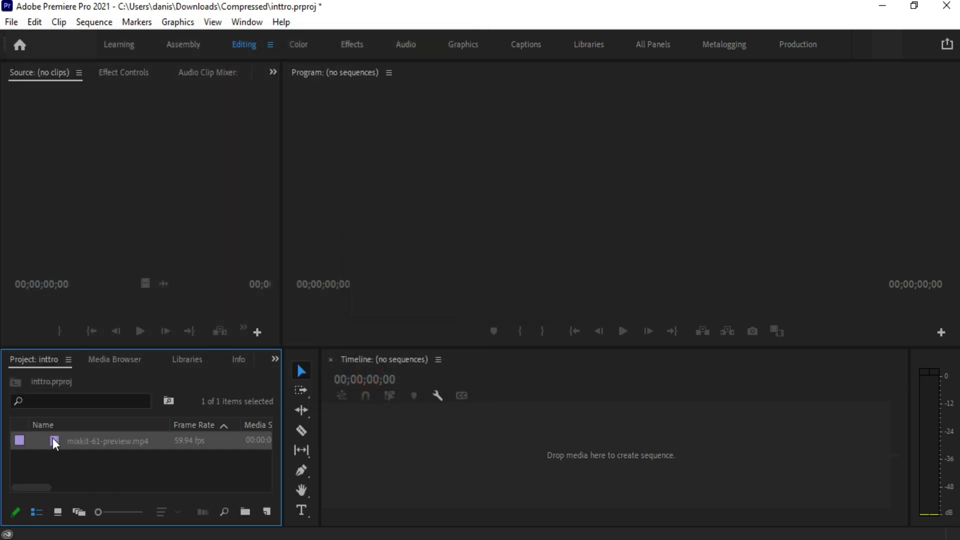
drag(51, 445, 398, 466)
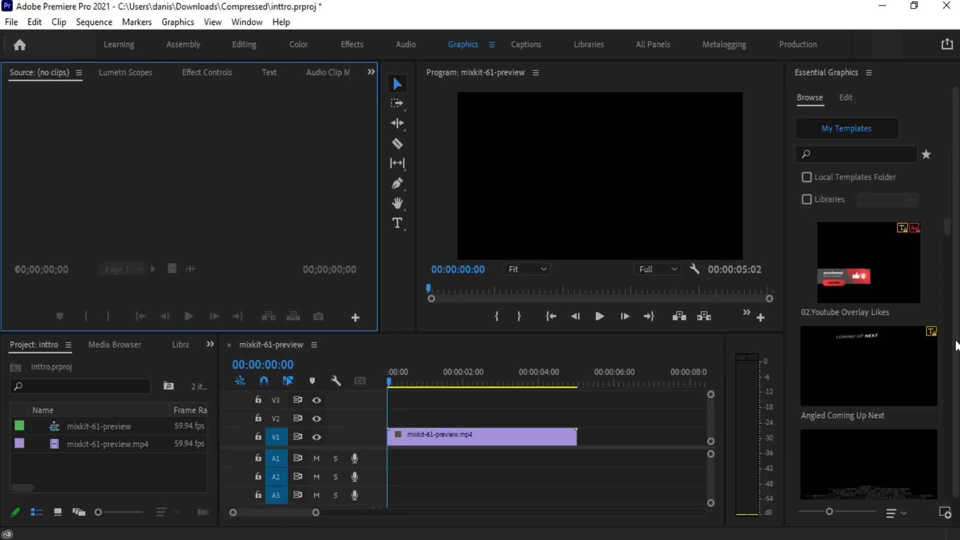
Install the mixkit-61.mogrt motion graphics template from the mixkit-glitch-title-61 folder into Essential Graphics.
scroll(914, 403, down, 4)
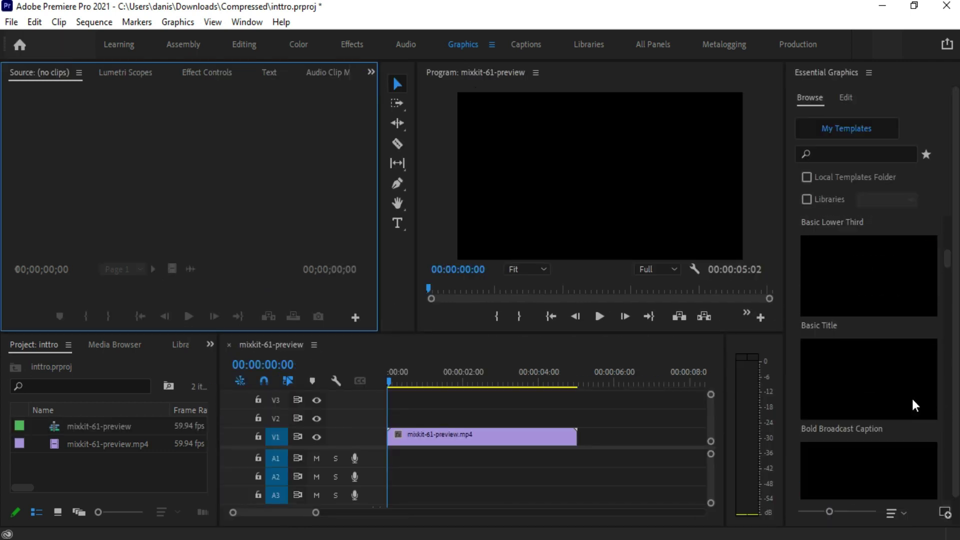
click(946, 515)
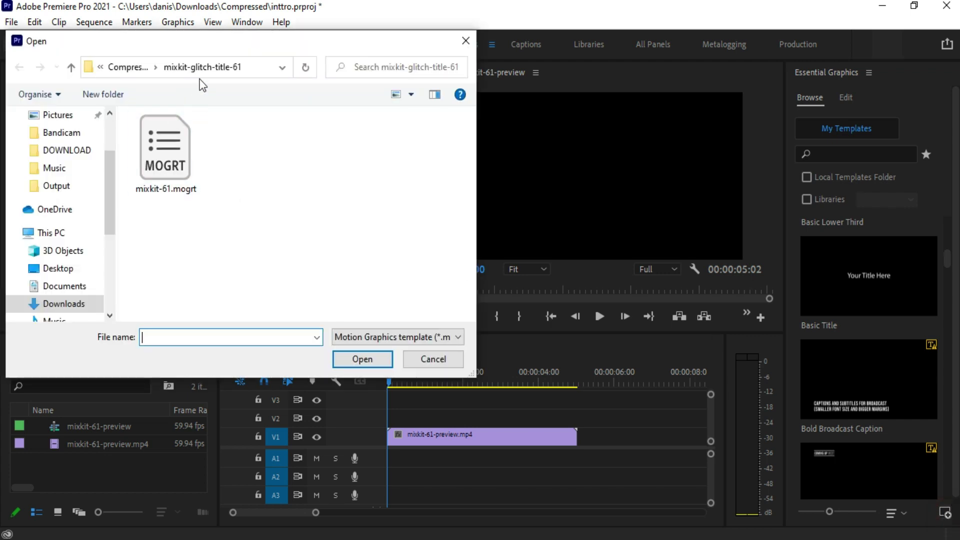
click(166, 156)
click(360, 358)
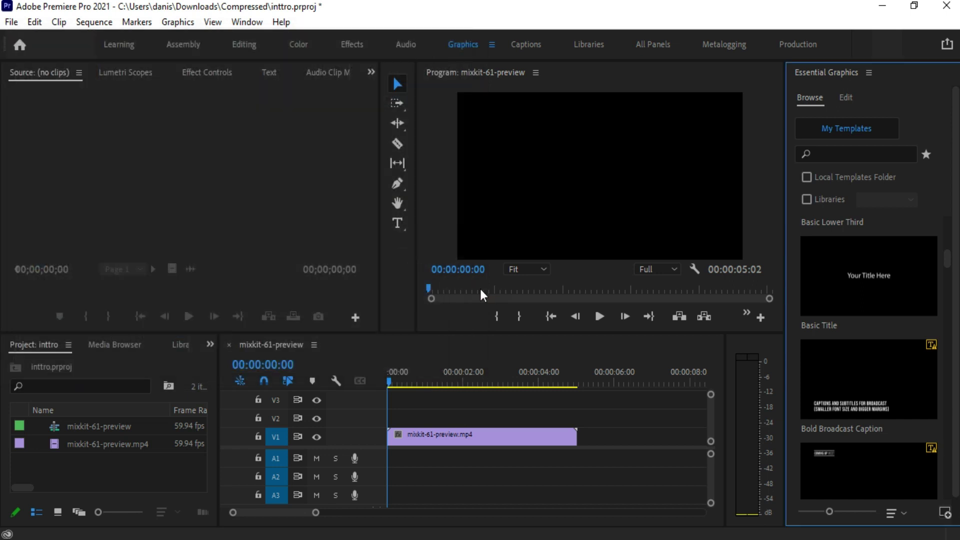
Find the Urban Title 01 template and place it on track V1 directly after the preview clip, accepting the font substitution.
scroll(848, 381, down, 15)
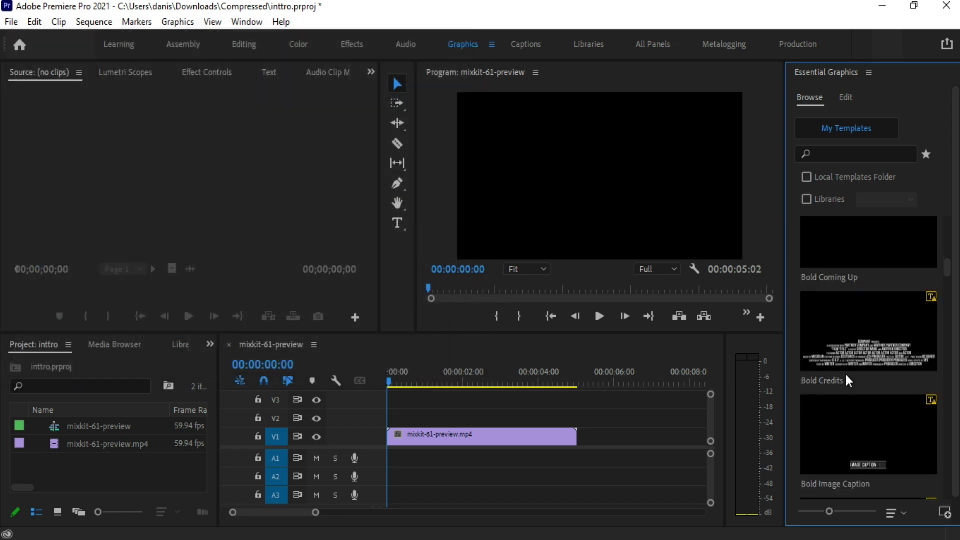
scroll(848, 381, down, 15)
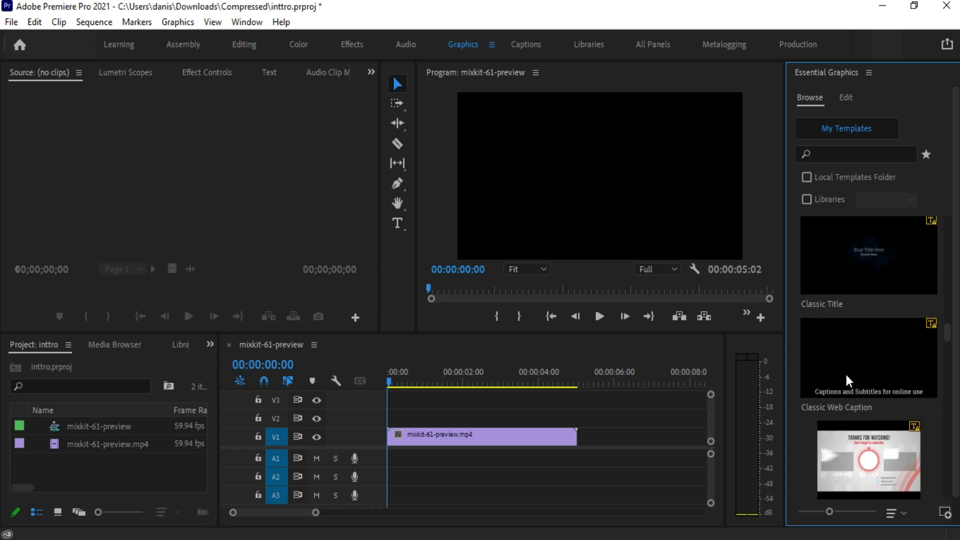
scroll(847, 380, down, 15)
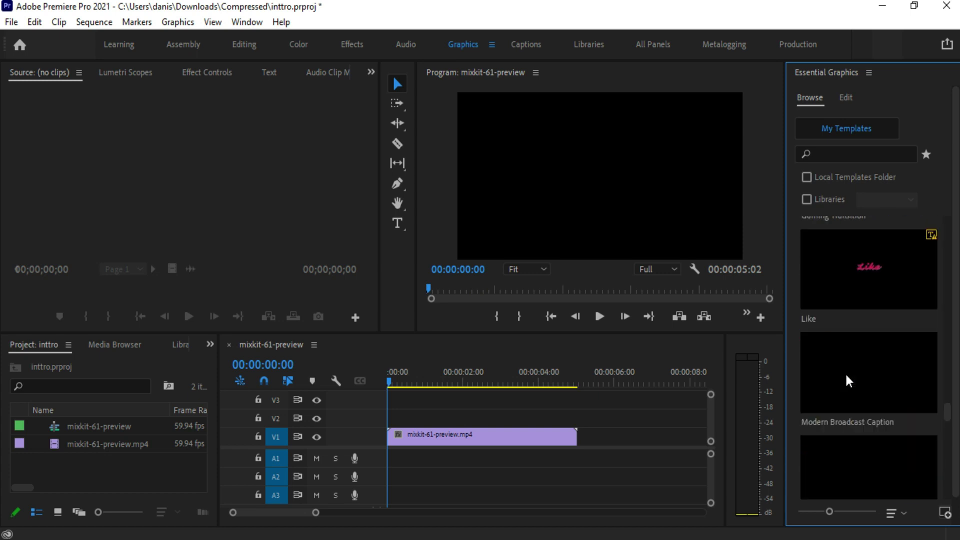
drag(946, 416, 952, 497)
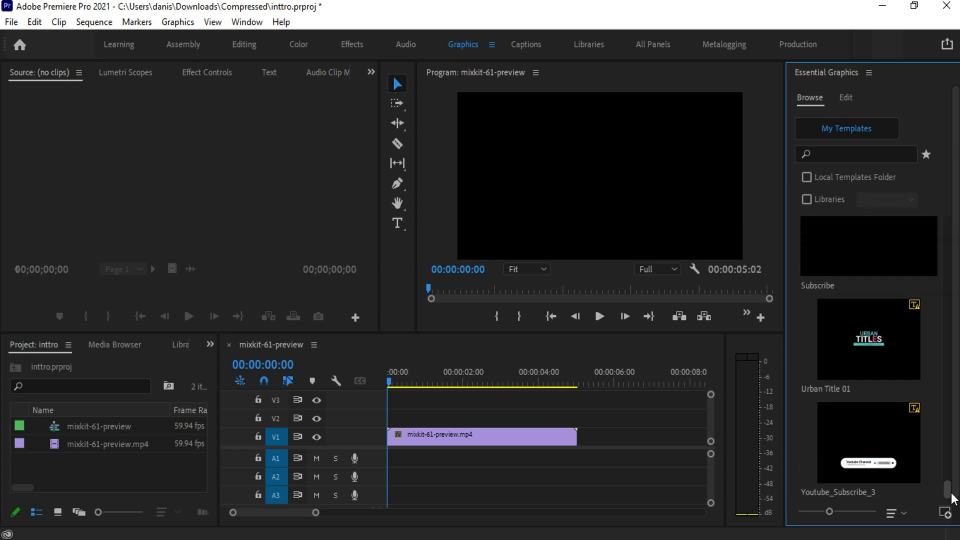
mouse_move(841, 351)
drag(860, 349, 579, 435)
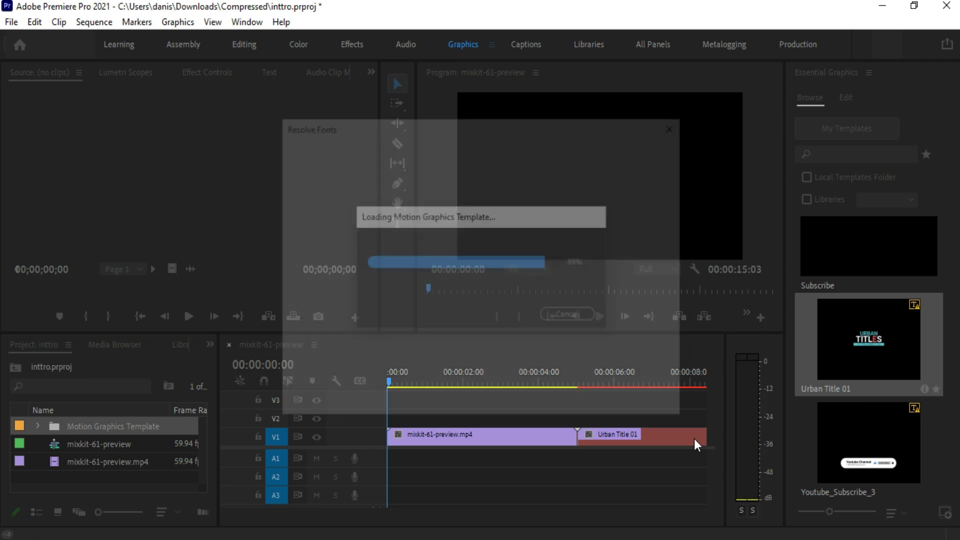
scroll(458, 323, down, 1)
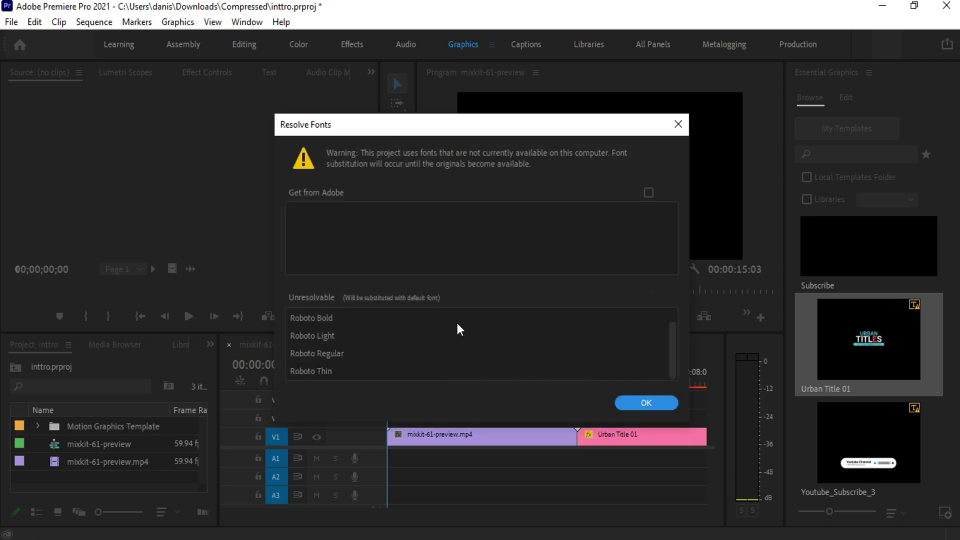
click(645, 402)
Delete the preview clip and move Urban Title 01 to the start of V1, rendering and playing the sequence.
click(532, 444)
key(Delete)
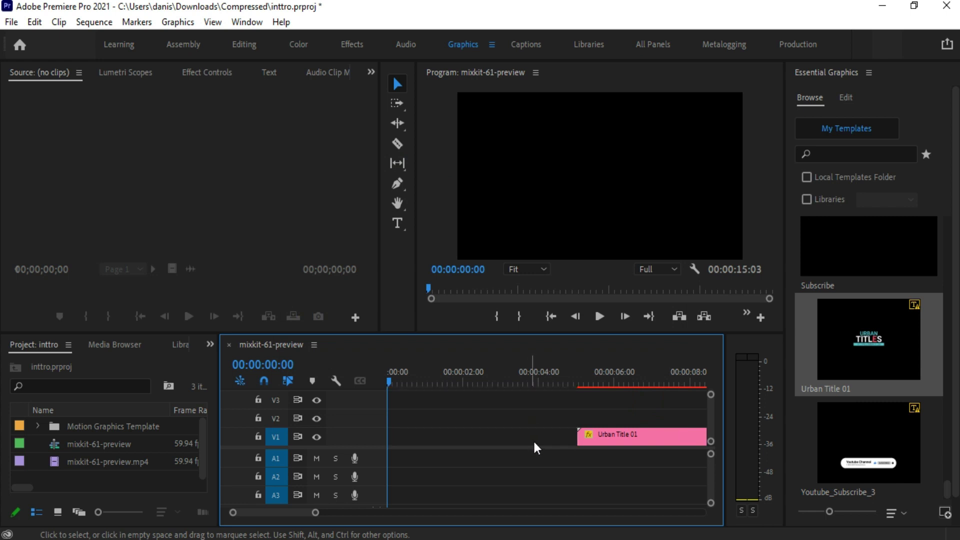
drag(633, 444, 454, 442)
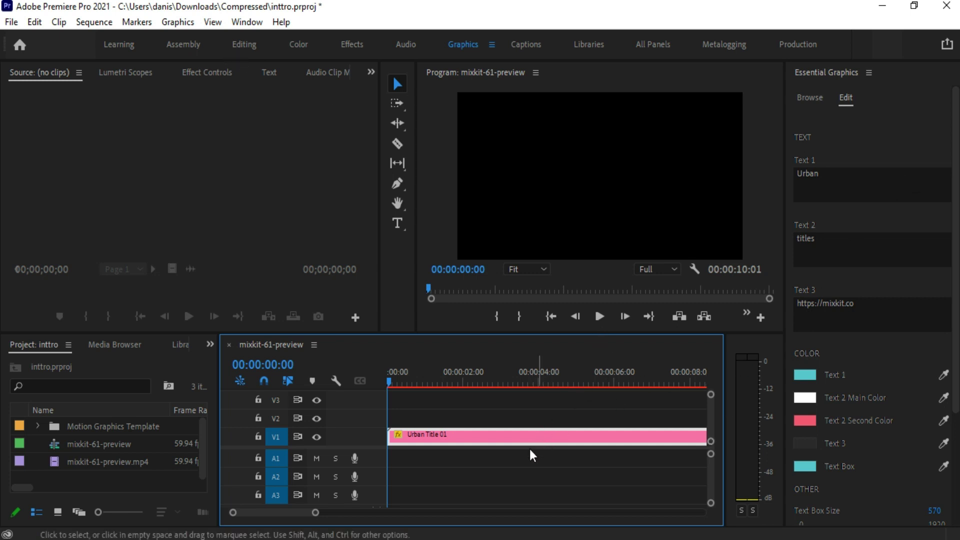
key(Return)
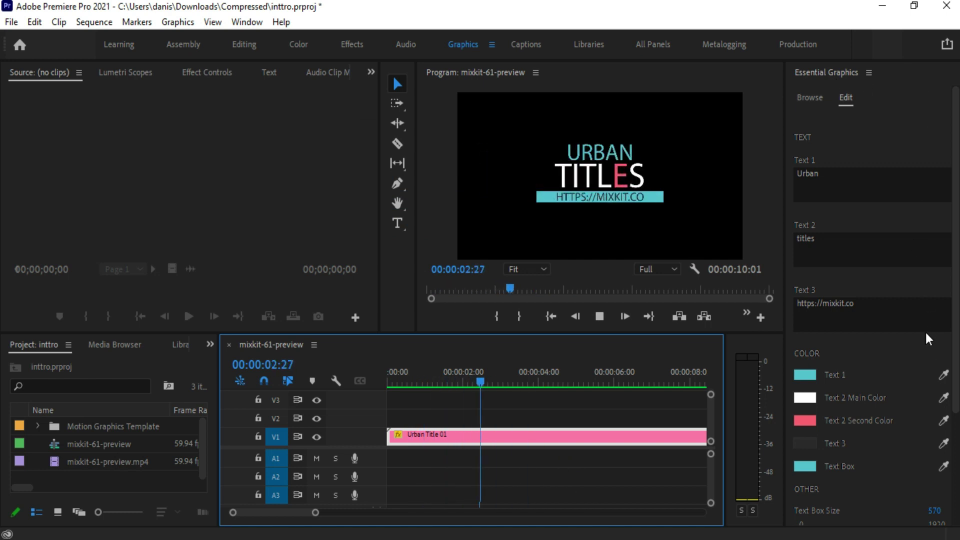
Set the title's Text 1 to "Learn", Text 2 to "All in All" and Text 3 to "Lets Learn Something New".
click(829, 175)
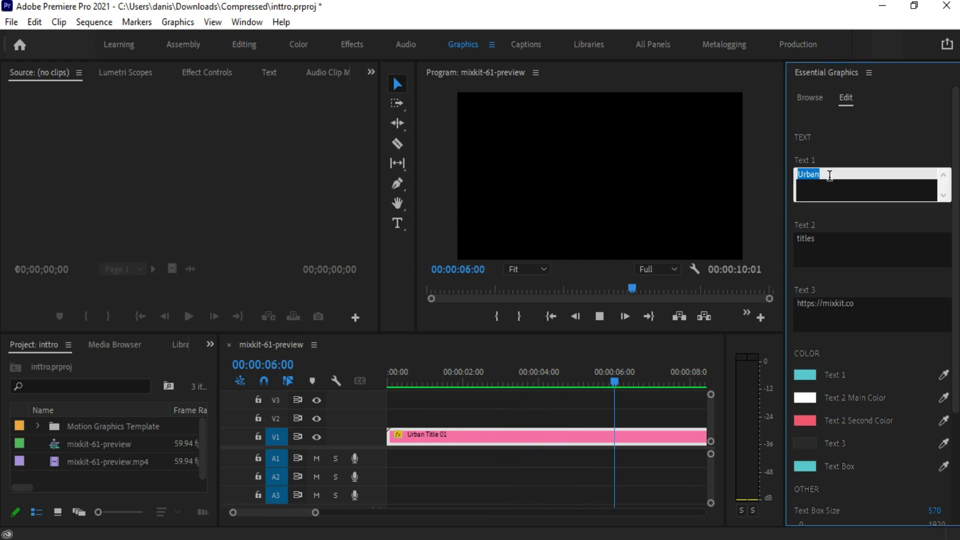
key(BackSpace)
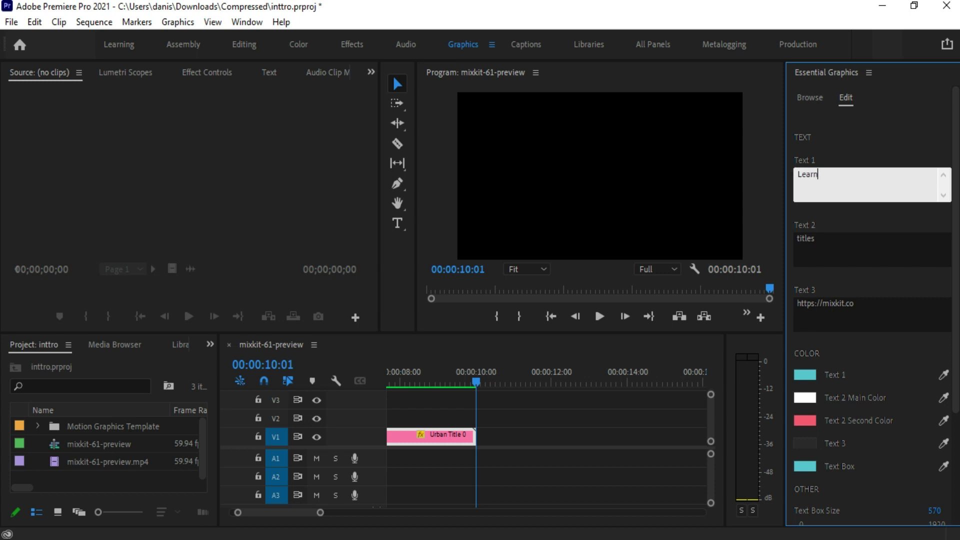
click(834, 239)
text(All in All)
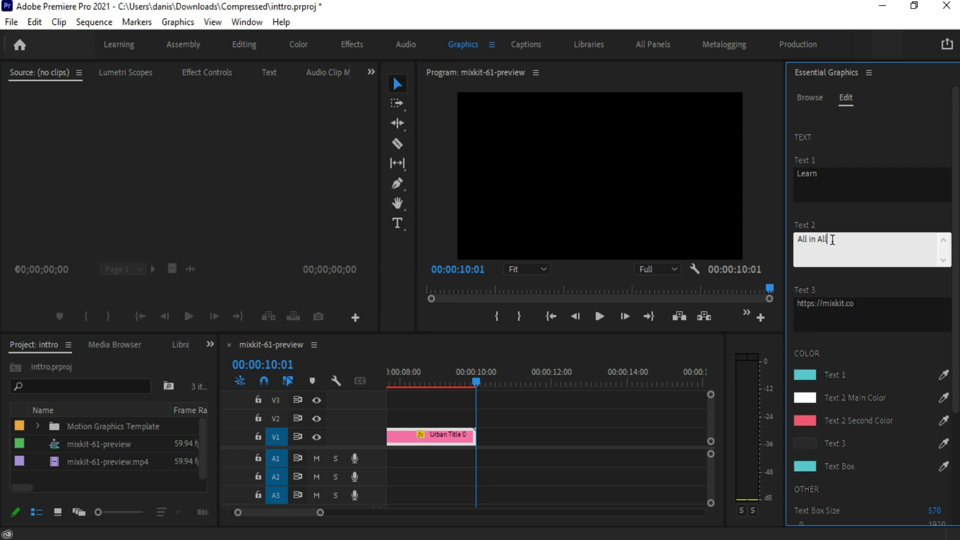
click(877, 302)
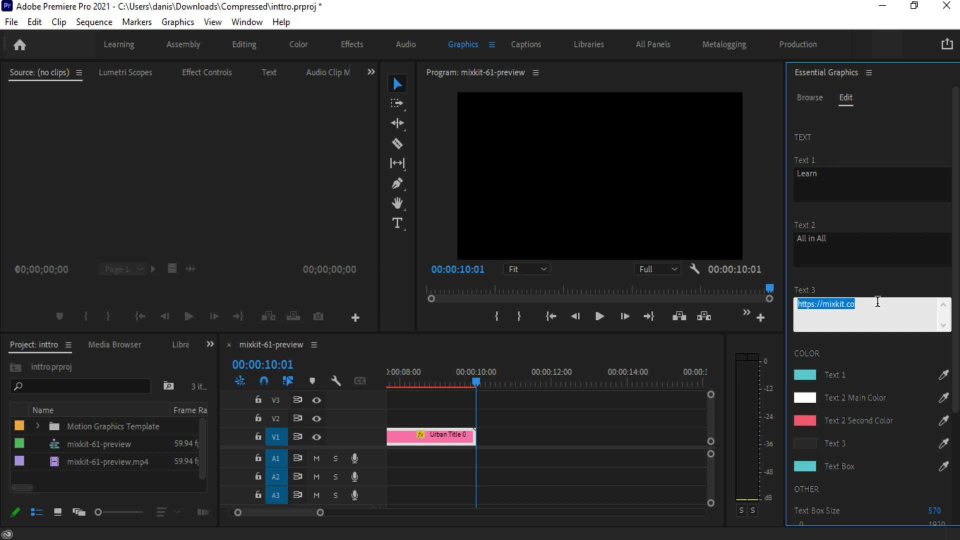
text(Lets Learn Something New)
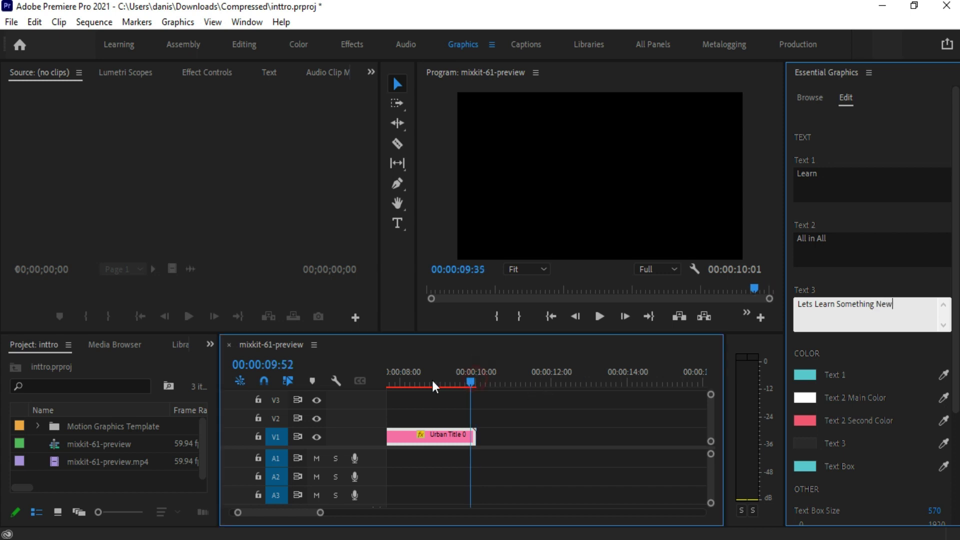
Render and play the edited title from the sequence start, and park the playhead at 00:00:01:33.
click(396, 383)
key(j)
key(j)
key(j)
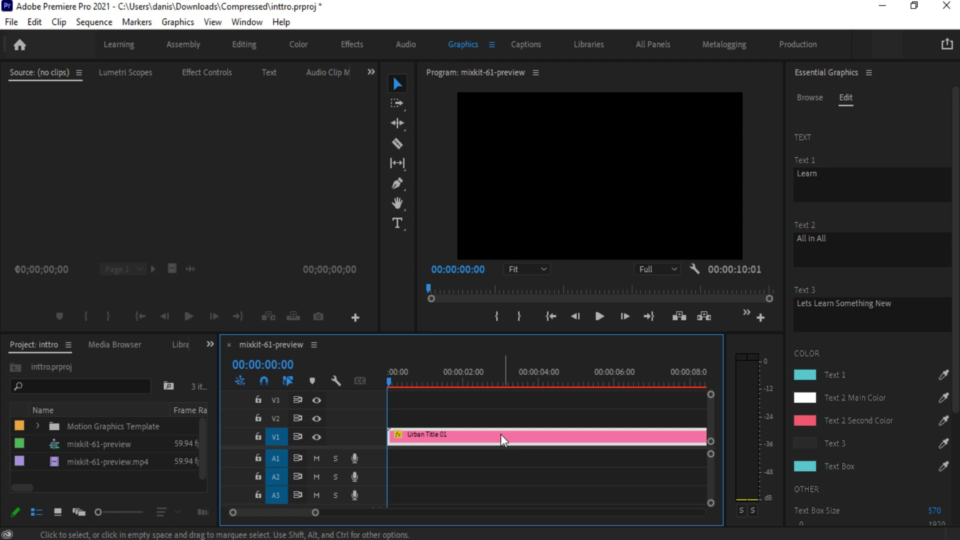
key(Return)
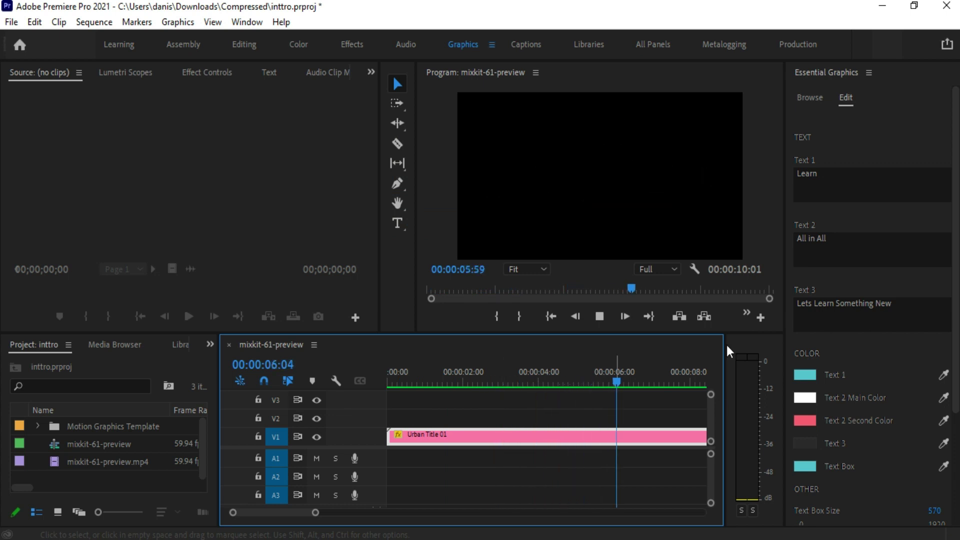
key(space)
click(401, 383)
drag(400, 382, 446, 393)
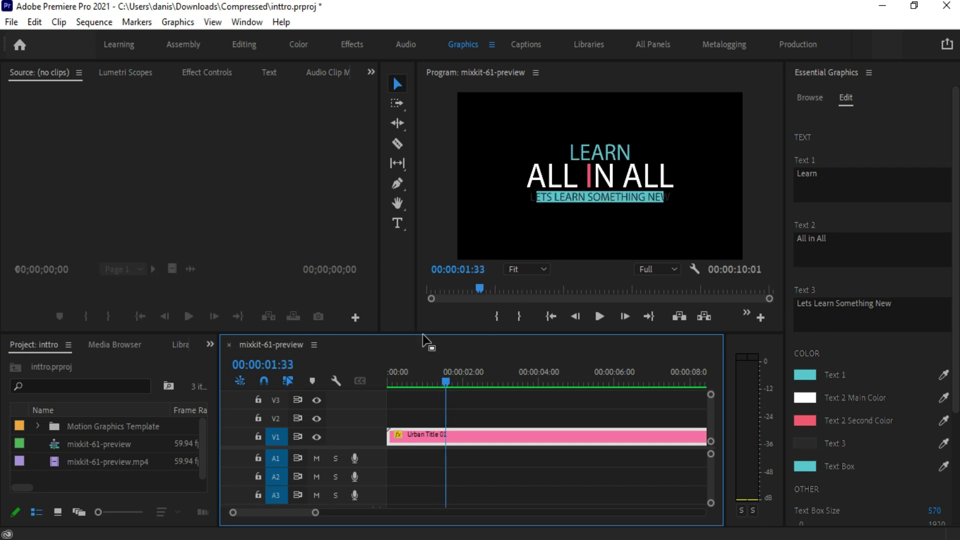
Enlarge the Program monitor by shrinking the timeline area and narrowing the Source monitor.
drag(422, 332, 375, 418)
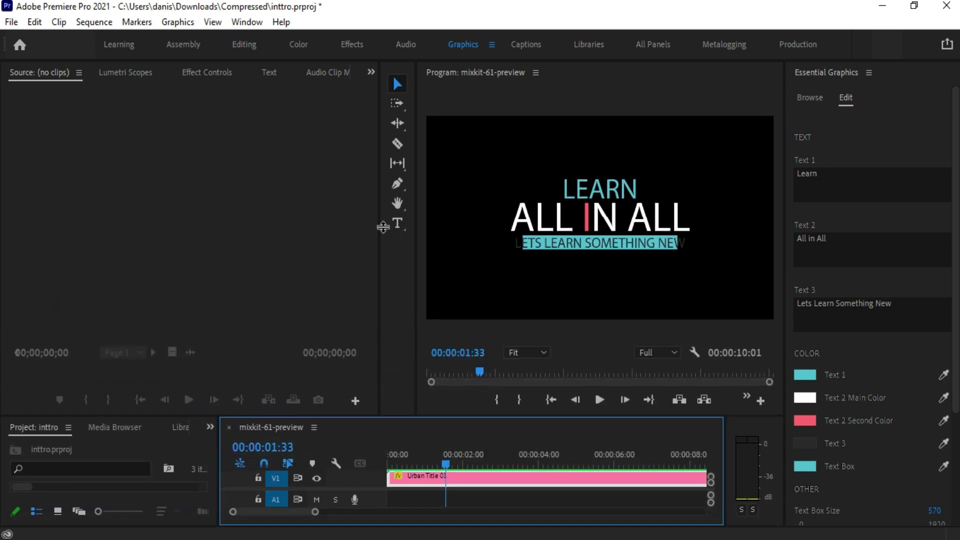
mouse_move(380, 224)
mouse_down()
mouse_move(275, 223)
mouse_move(384, 244)
mouse_up()
drag(421, 274, 172, 265)
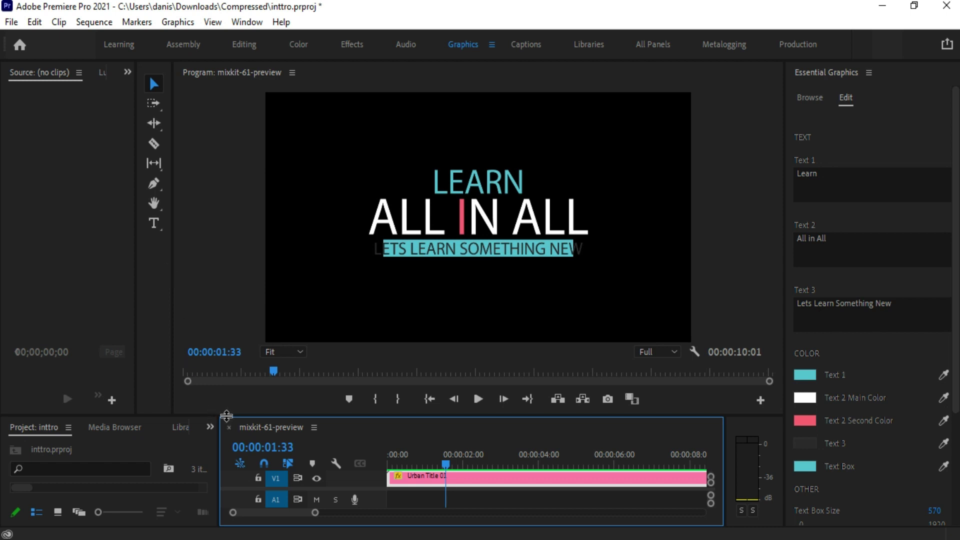
drag(222, 417, 222, 426)
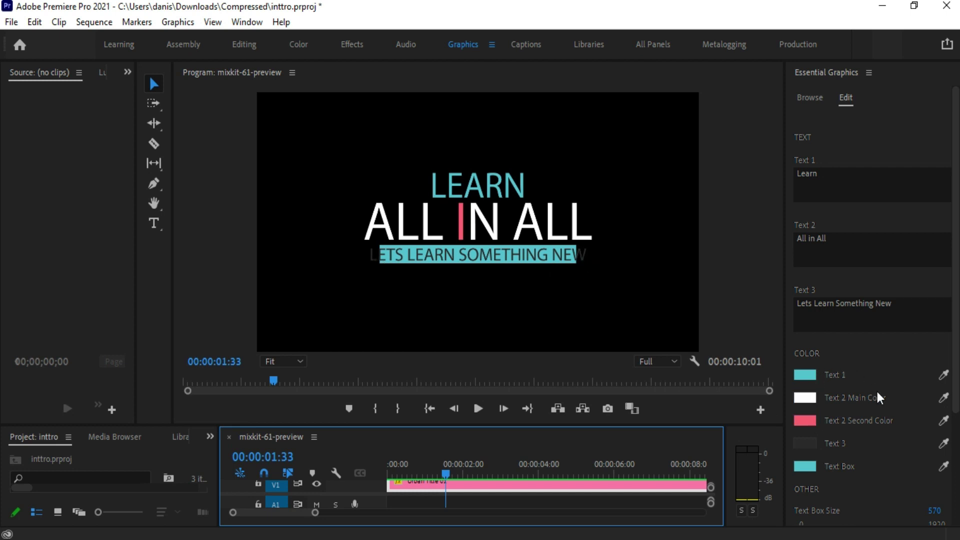
Widen the title's Text Box Size to about 693 so the box covers the whole third text line.
scroll(877, 391, down, 5)
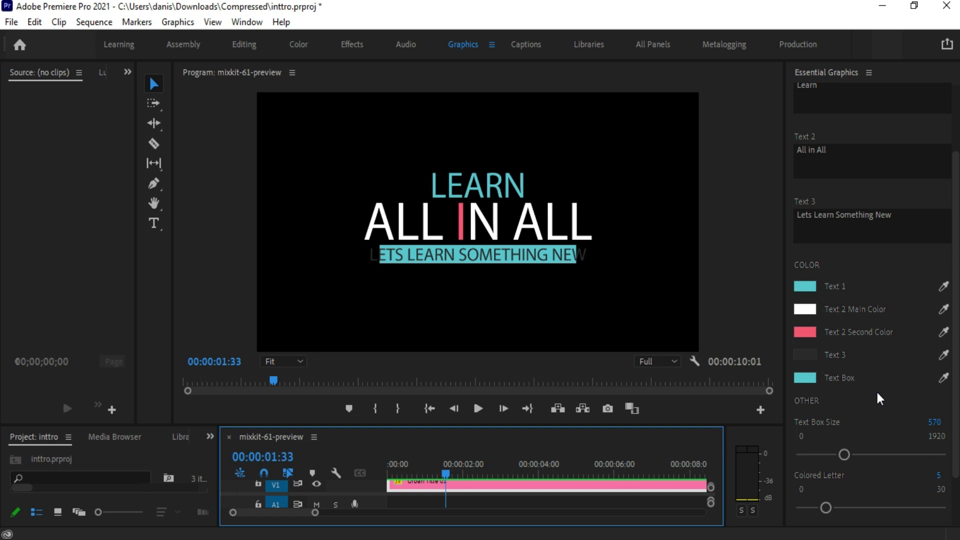
click(847, 455)
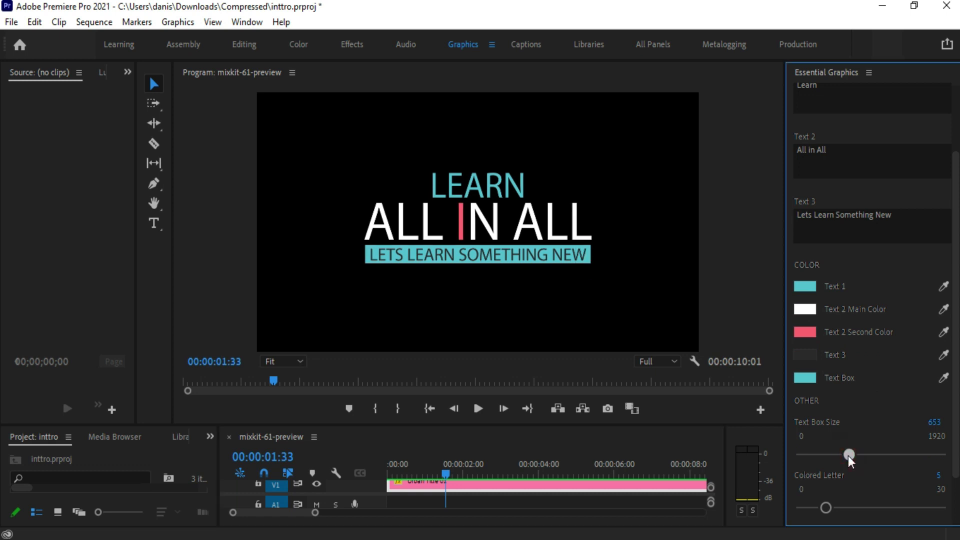
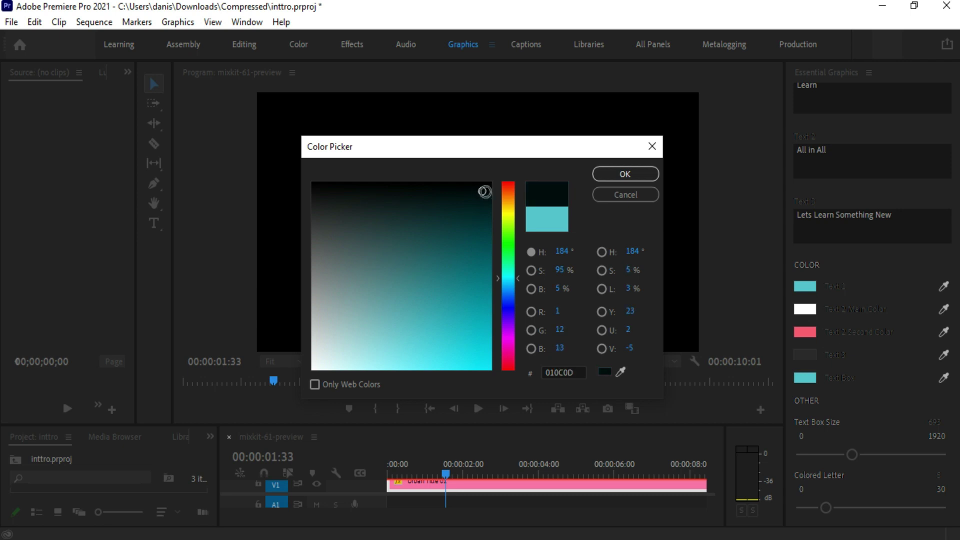
Set the title's Text 1 colour to the orange-red CE3714.
click(508, 188)
click(476, 333)
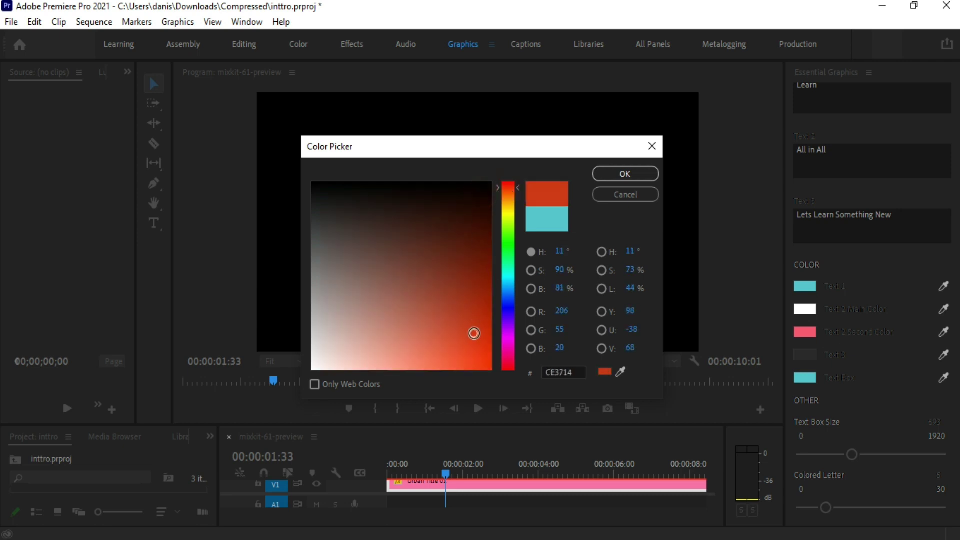
click(612, 175)
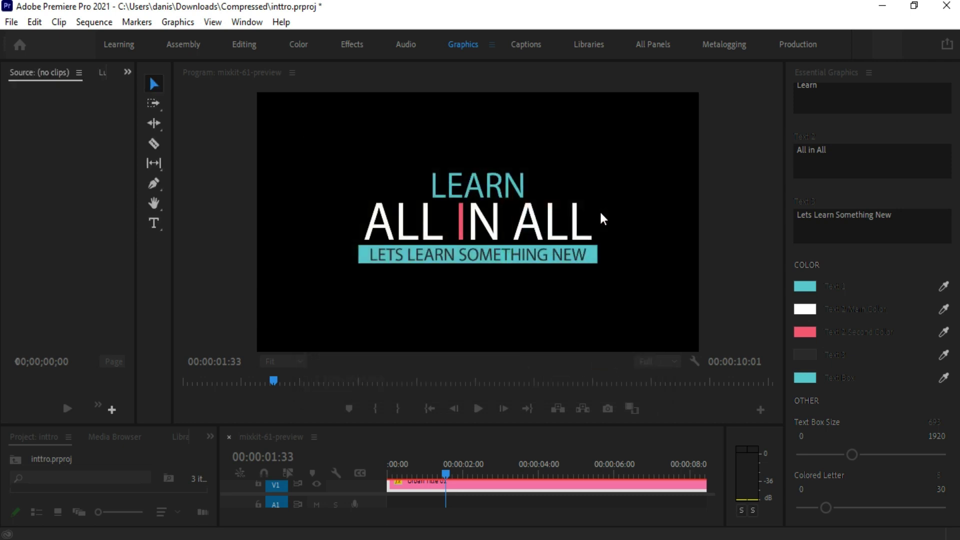
Set the title's Text 2 Second Color to bright green 1FEB1A.
click(806, 332)
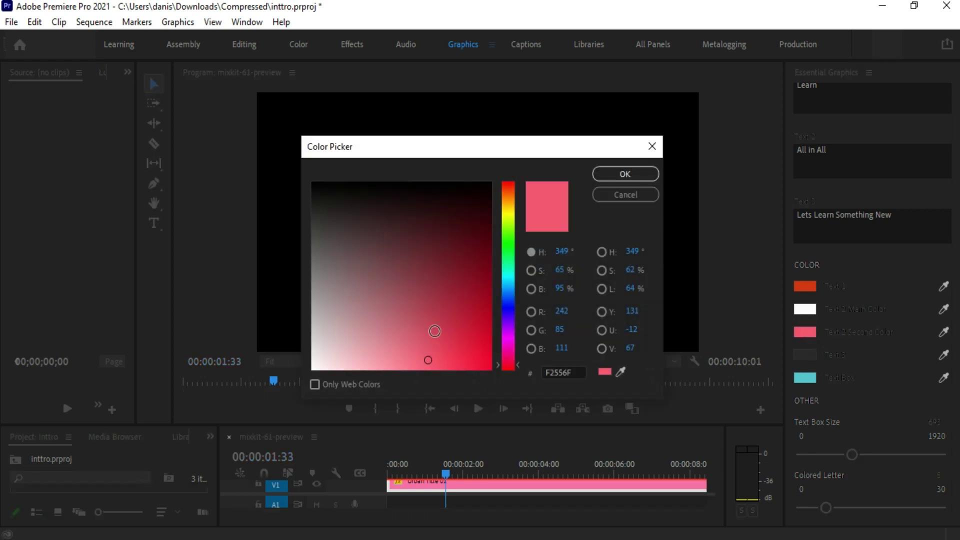
mouse_move(429, 359)
mouse_down()
mouse_move(317, 187)
mouse_move(435, 272)
mouse_move(451, 306)
mouse_up()
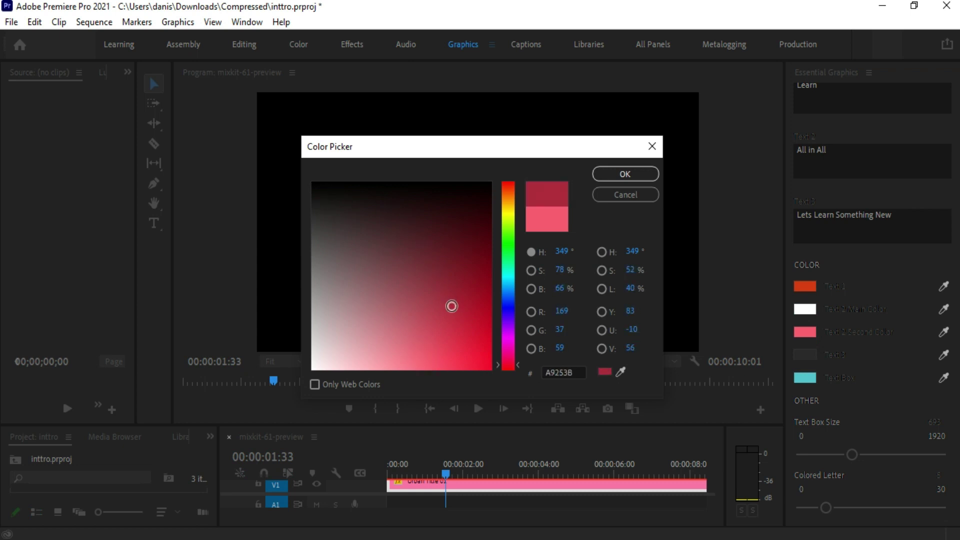
drag(519, 290, 519, 243)
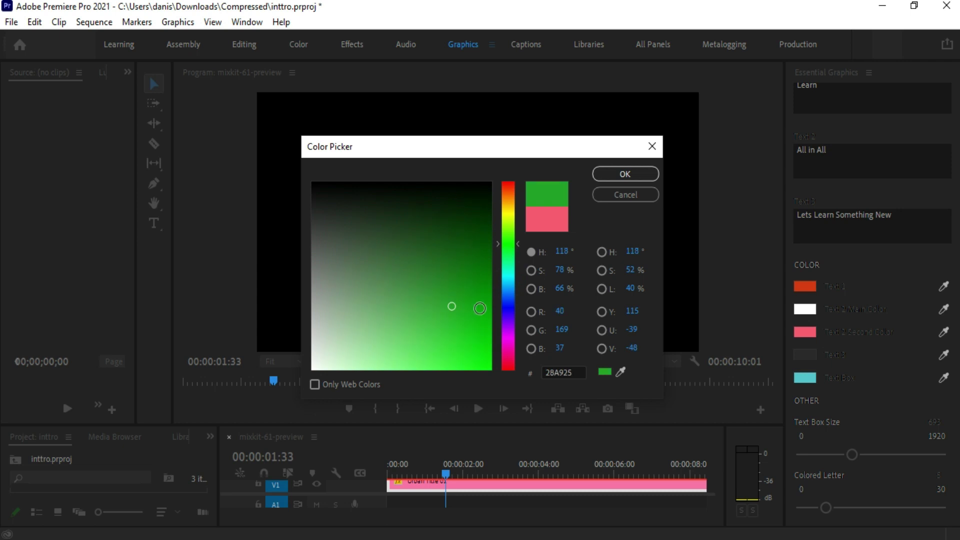
drag(453, 307, 472, 354)
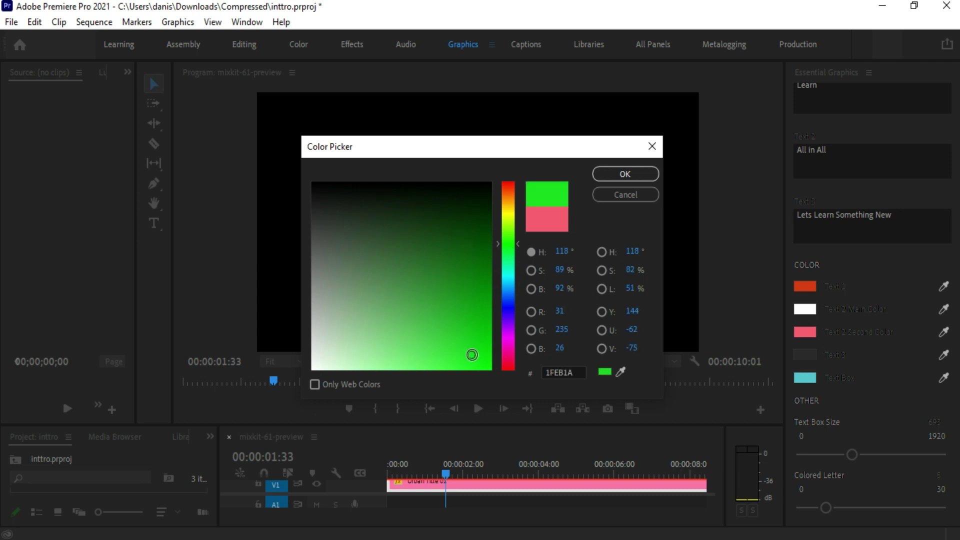
click(609, 174)
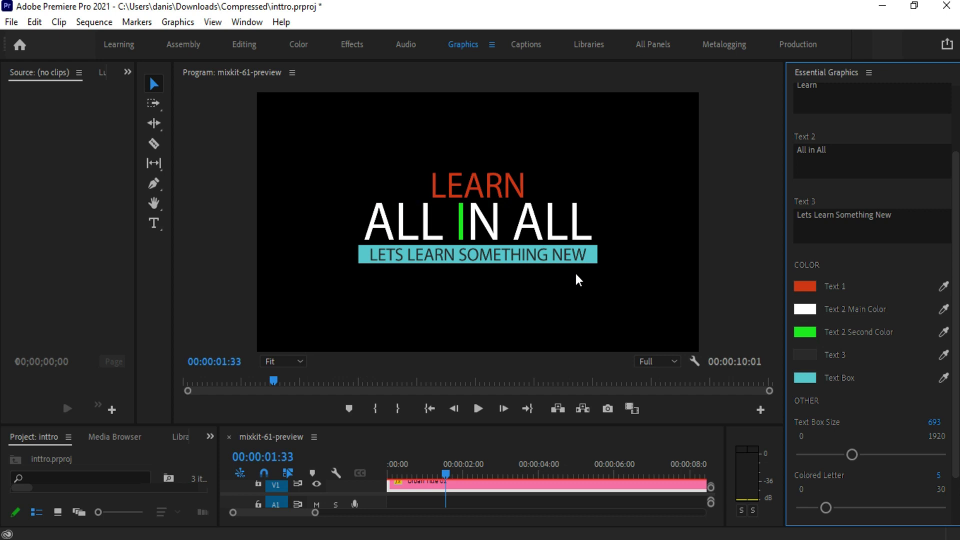
Set the title's Text 3 colour to orange.
scroll(890, 329, down, 1)
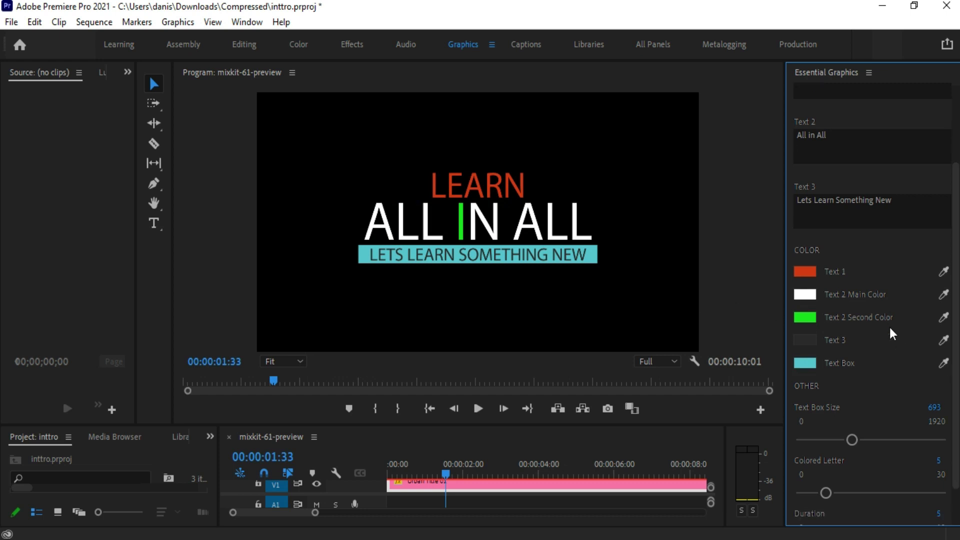
scroll(844, 320, down, 1)
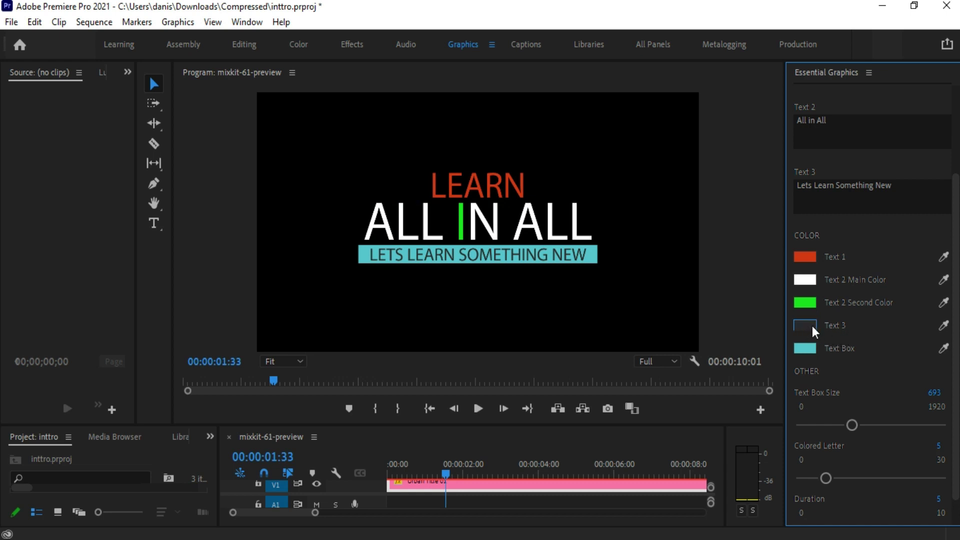
scroll(883, 247, up, 3)
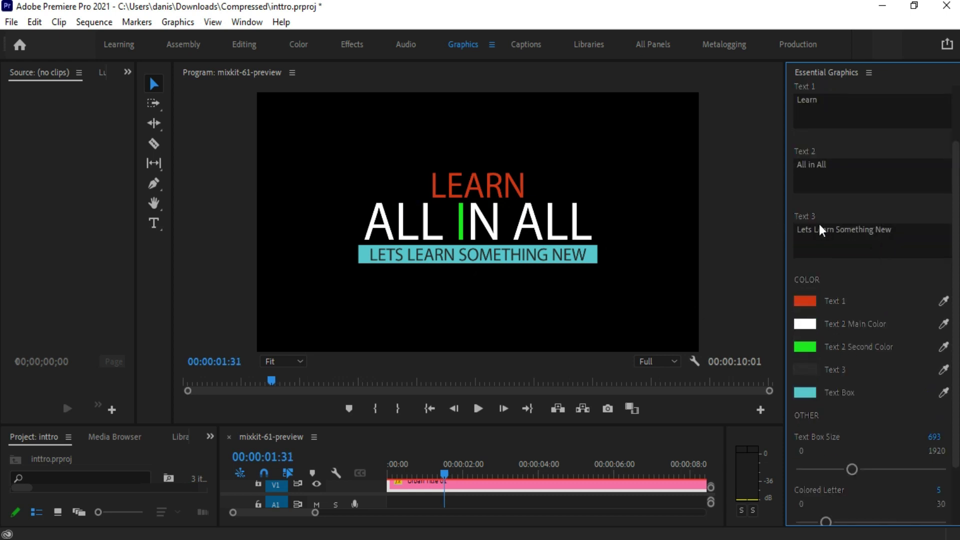
click(806, 370)
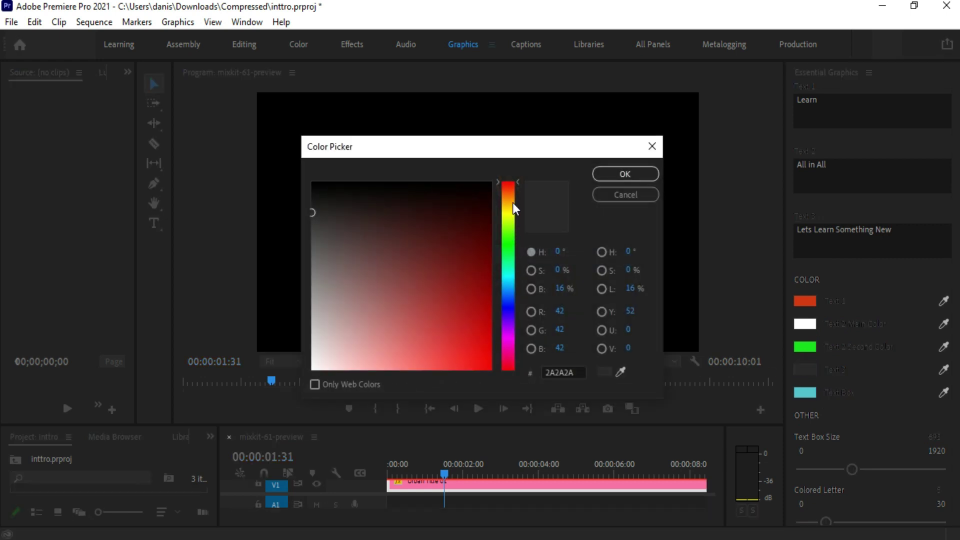
mouse_move(518, 182)
mouse_down()
mouse_move(518, 198)
mouse_move(511, 193)
mouse_up()
drag(471, 265, 461, 360)
click(625, 174)
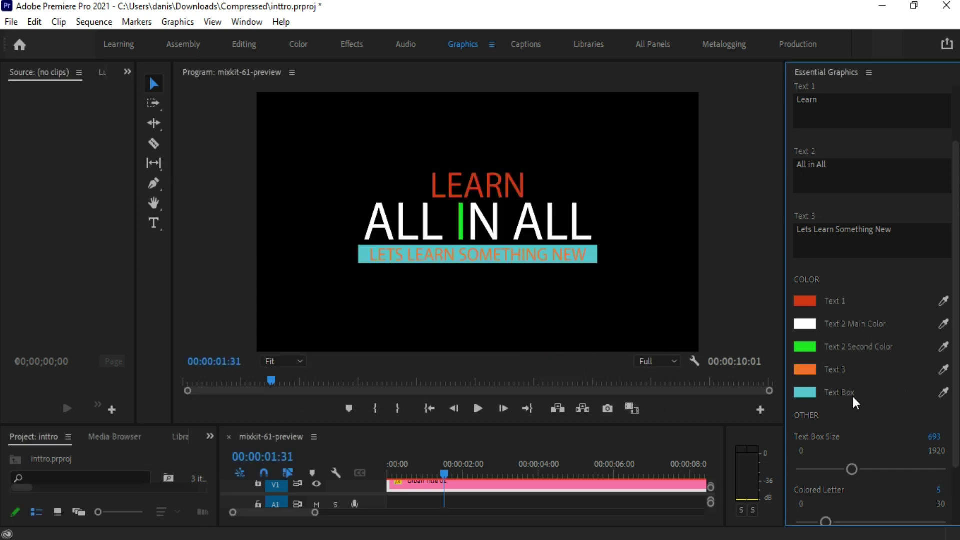
Set the title's Text Box colour to the brighter cyan 0ED4E4.
click(807, 393)
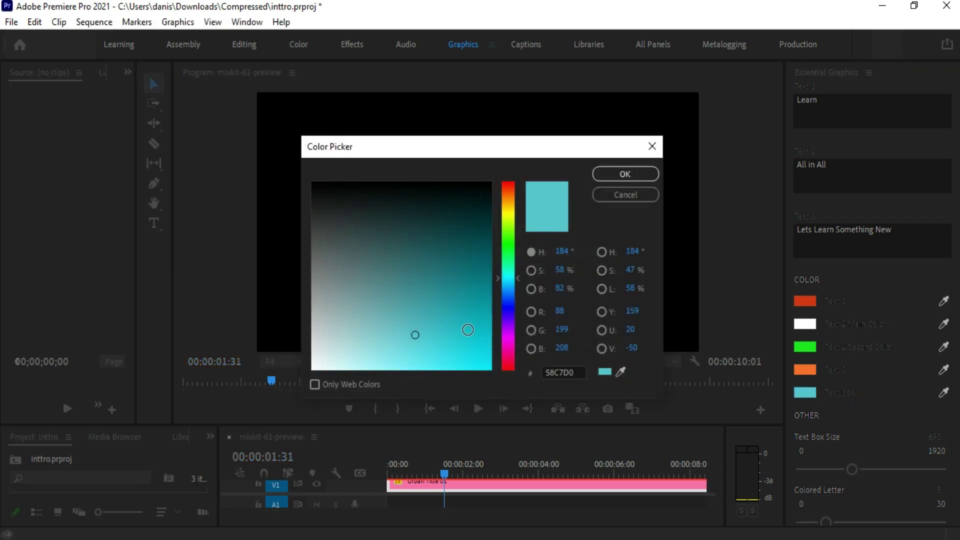
click(479, 349)
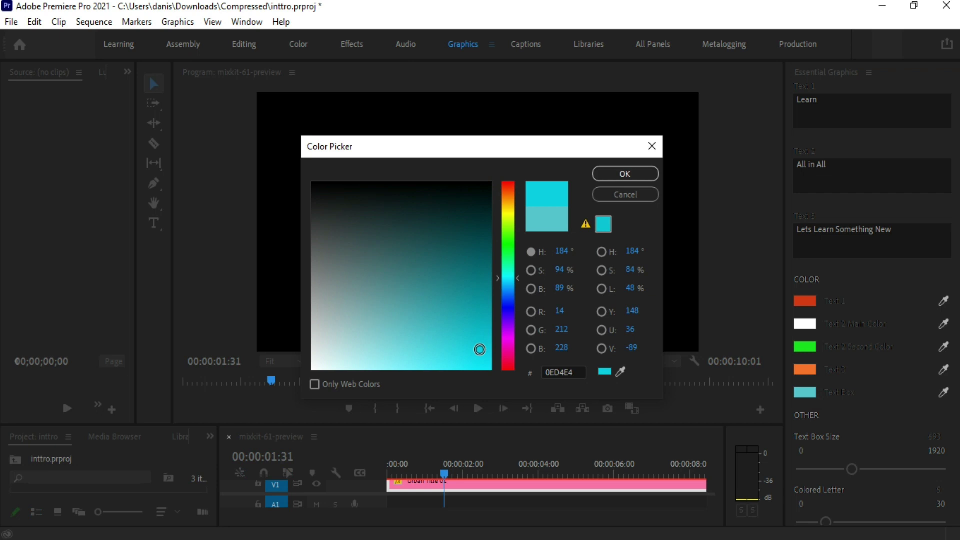
click(629, 176)
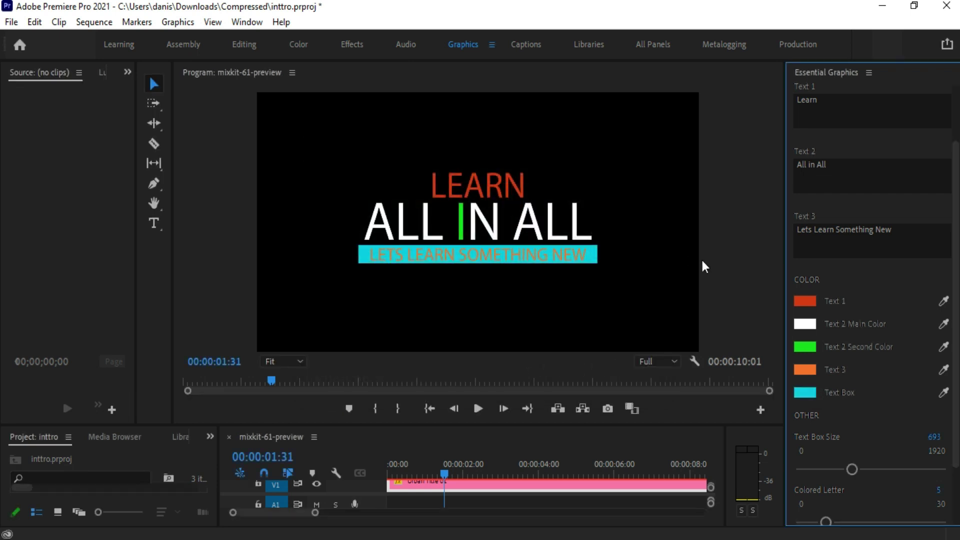
click(726, 256)
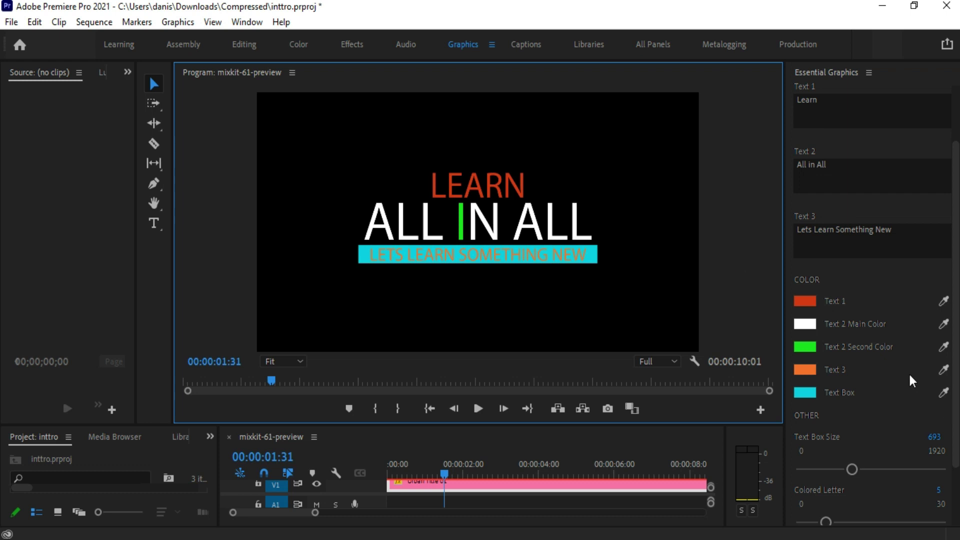
Set the title's Duration parameter to 4.
scroll(878, 347, down, 3)
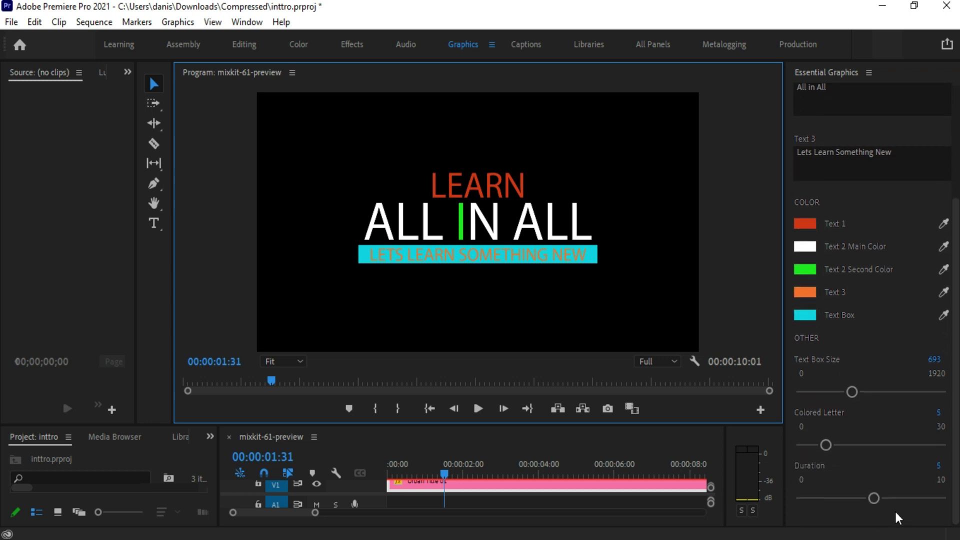
drag(875, 499, 873, 500)
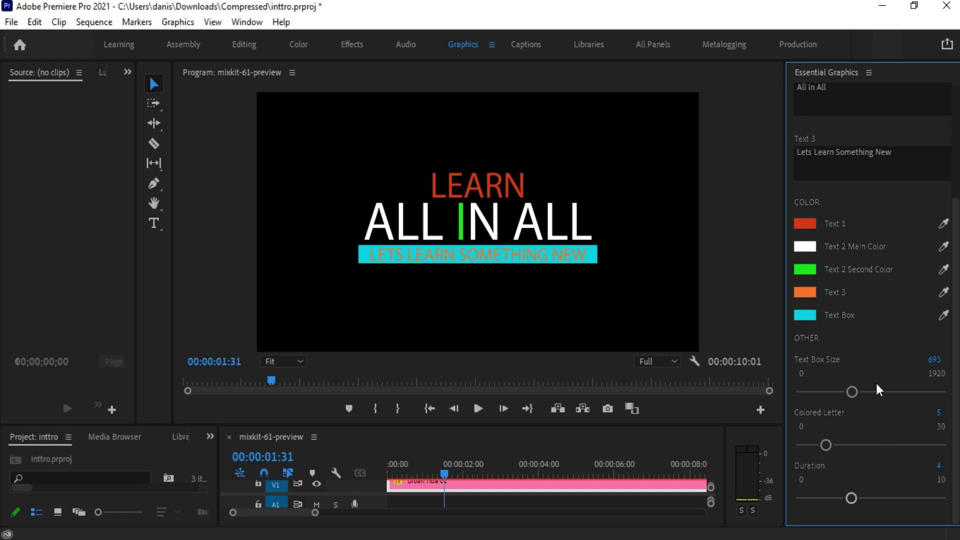
Set the title's Text 3 colour to dark grey 303030.
scroll(876, 385, up, 1)
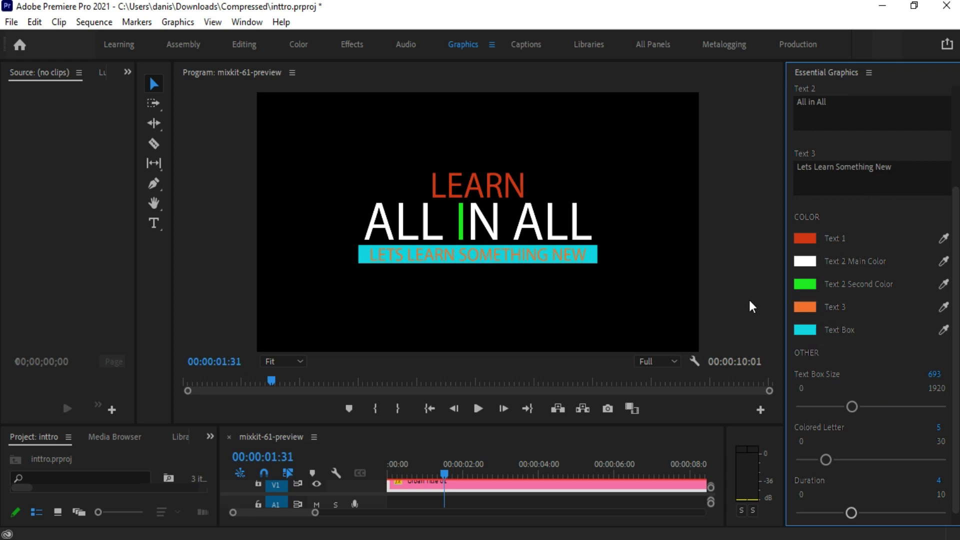
click(805, 306)
mouse_move(466, 340)
mouse_down()
mouse_move(381, 256)
mouse_move(305, 217)
mouse_up()
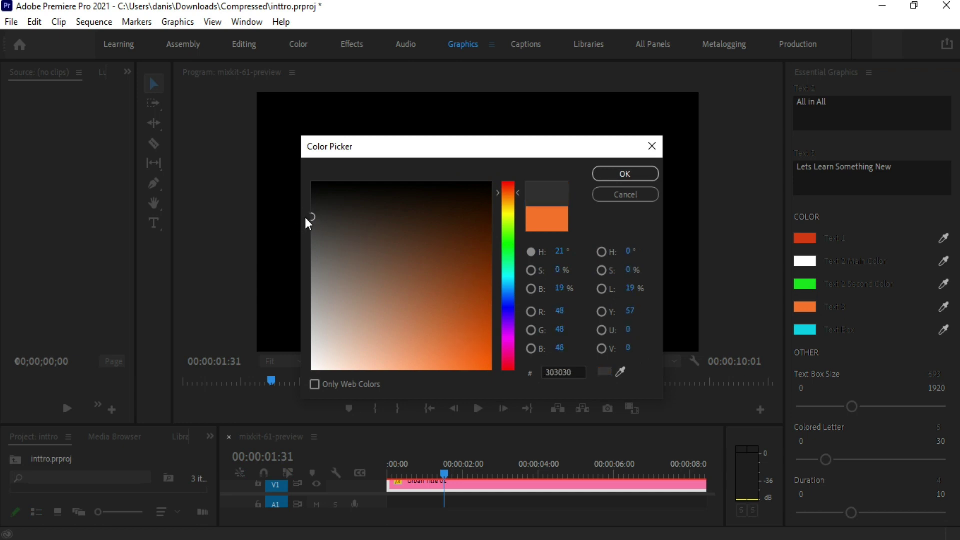
click(623, 174)
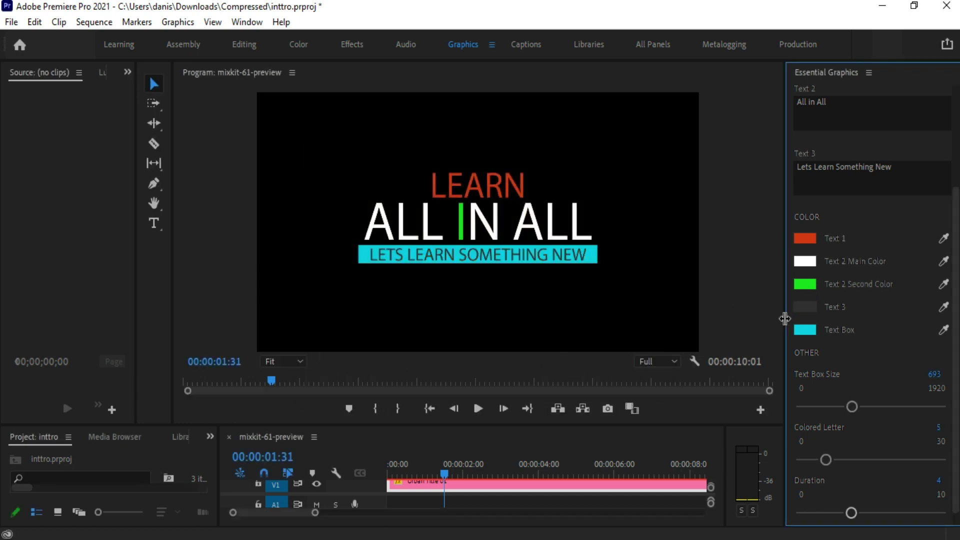
Set the title's Text 1 colour to the dark reddish brown 4E170B.
scroll(855, 325, up, 2)
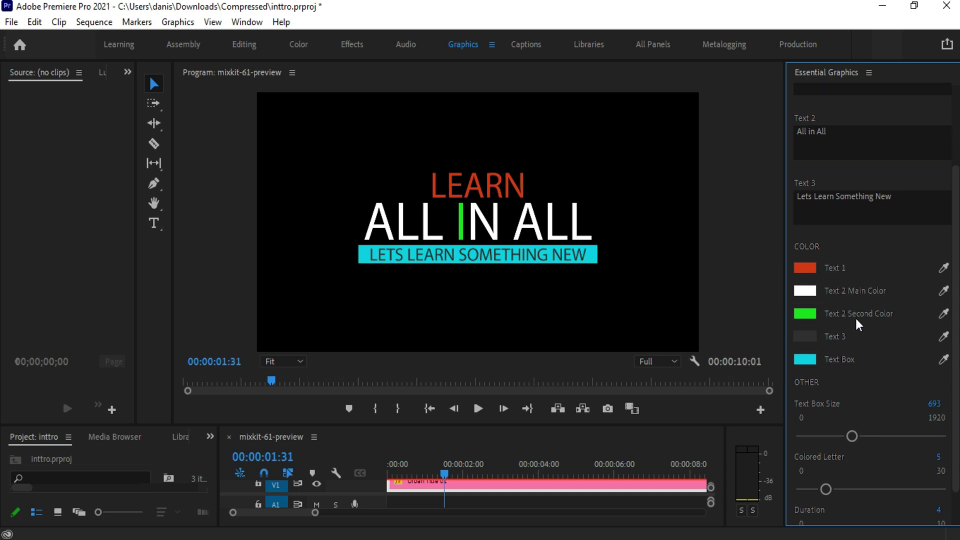
click(805, 268)
mouse_move(476, 332)
mouse_down()
mouse_move(484, 268)
mouse_move(477, 360)
mouse_move(435, 347)
mouse_move(465, 238)
mouse_up()
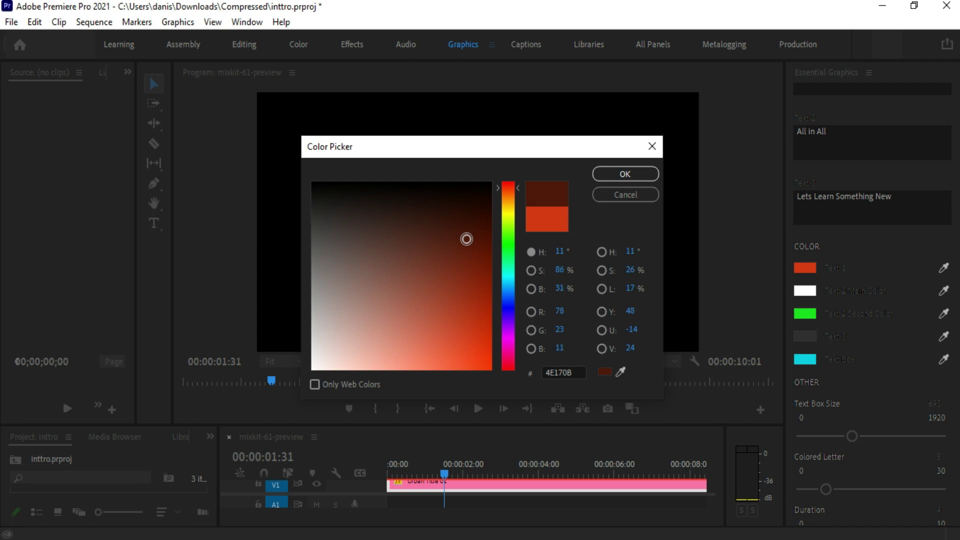
click(620, 176)
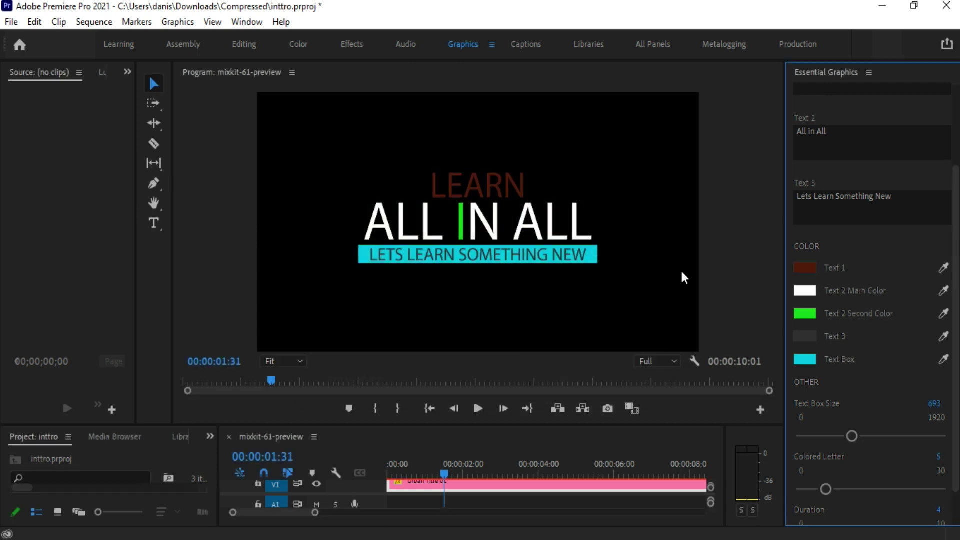
Set the title's Text 1 colour to yellow, moving the colour picker aside while choosing.
click(811, 268)
click(484, 323)
drag(483, 323, 484, 332)
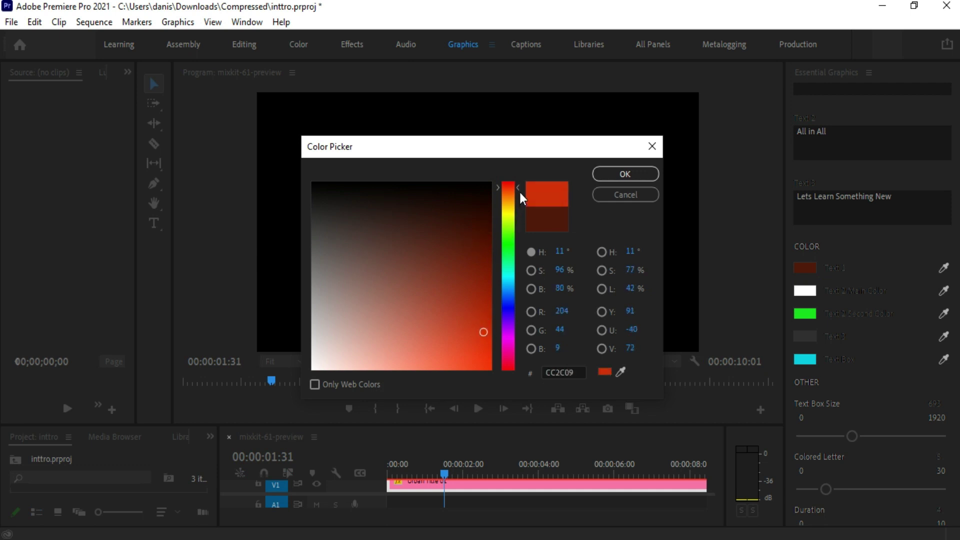
drag(514, 185, 511, 212)
drag(525, 152, 239, 178)
mouse_move(194, 356)
mouse_down()
mouse_move(186, 340)
mouse_move(194, 313)
mouse_move(187, 374)
mouse_up()
click(330, 197)
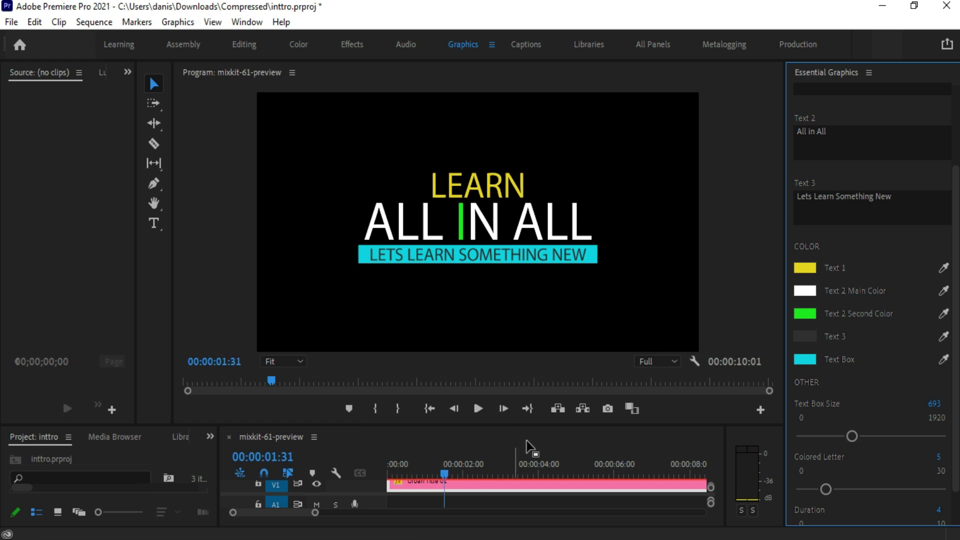
Enlarge the timeline area to show all tracks, and render and play the recoloured title.
drag(445, 473, 406, 470)
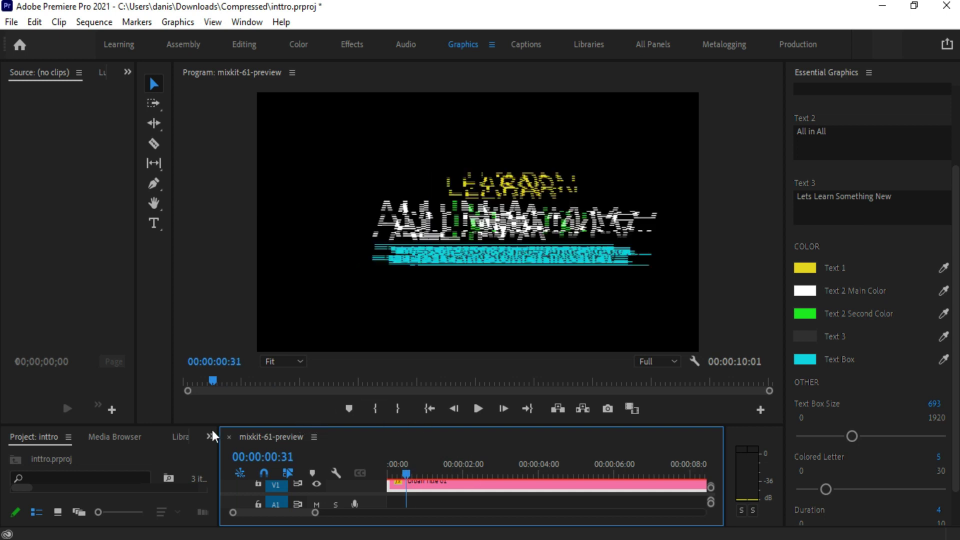
drag(206, 425, 202, 324)
key(Return)
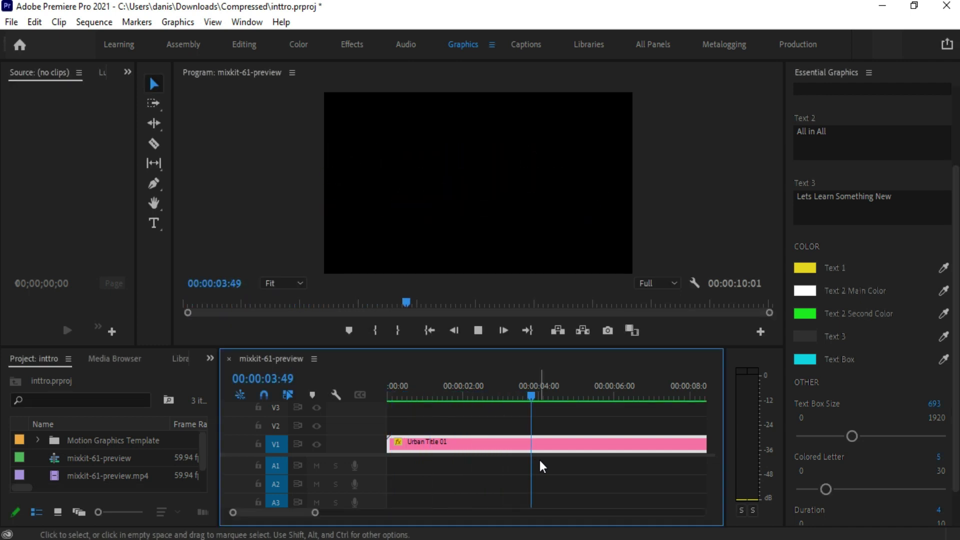
key(space)
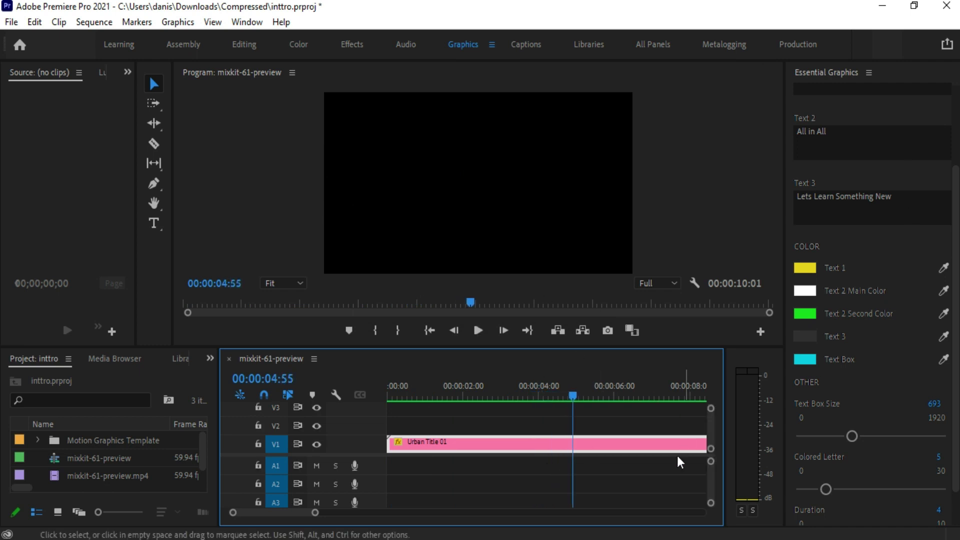
Replay the title from the sequence start and stop playback at 00:00:04:13.
click(515, 397)
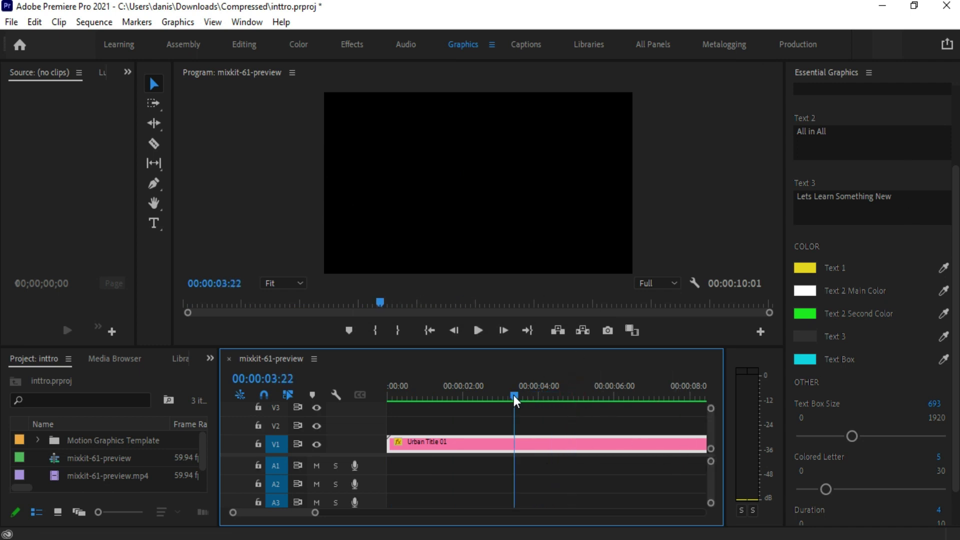
drag(514, 400, 382, 407)
key(space)
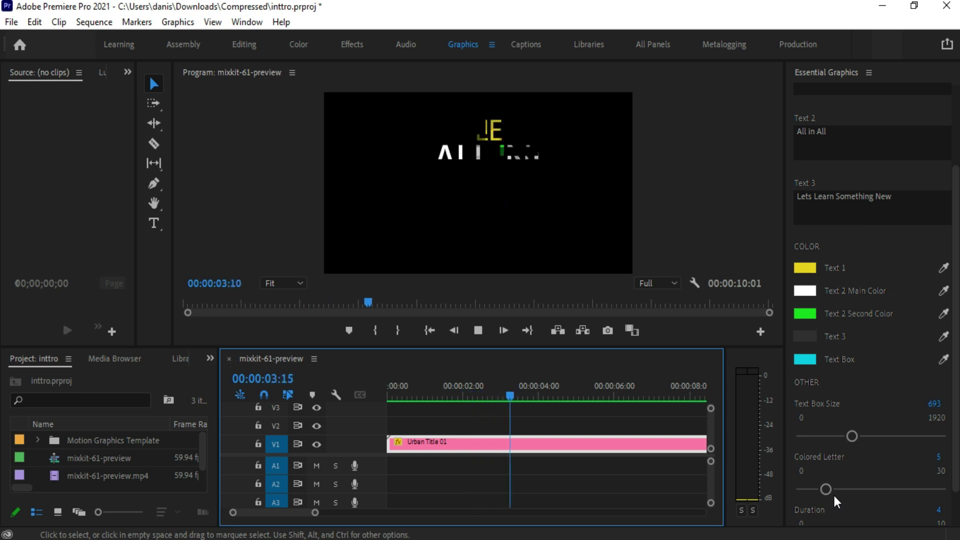
key(space)
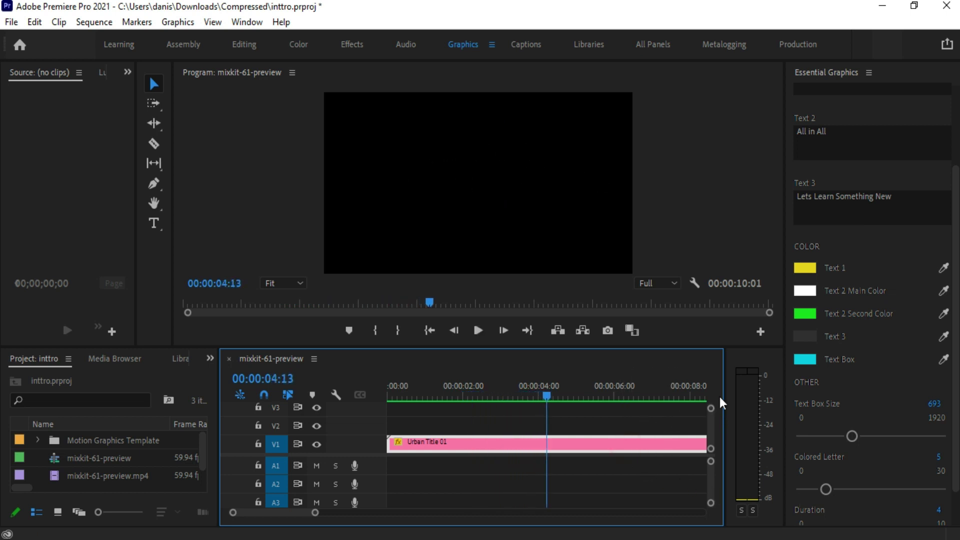
Trim the end of the Urban Title 01 clip back to 00:00:04:13 and play the sequence from the start.
drag(725, 401, 748, 401)
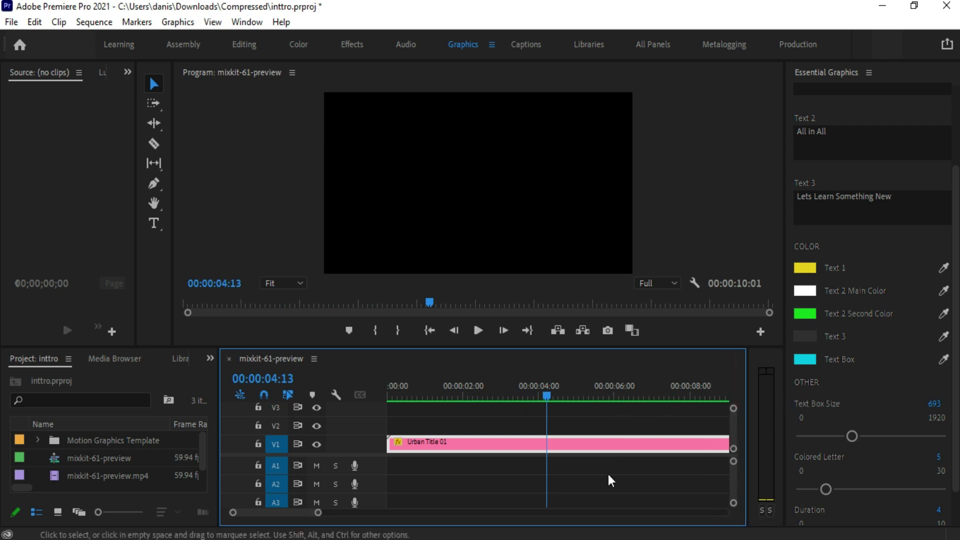
scroll(594, 452, down, 3)
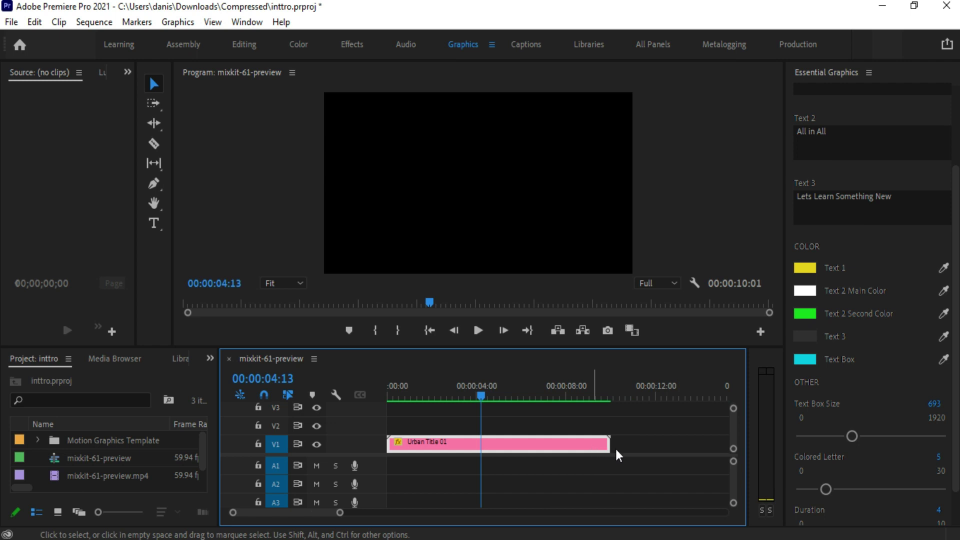
drag(607, 445, 547, 462)
drag(480, 397, 314, 392)
click(478, 330)
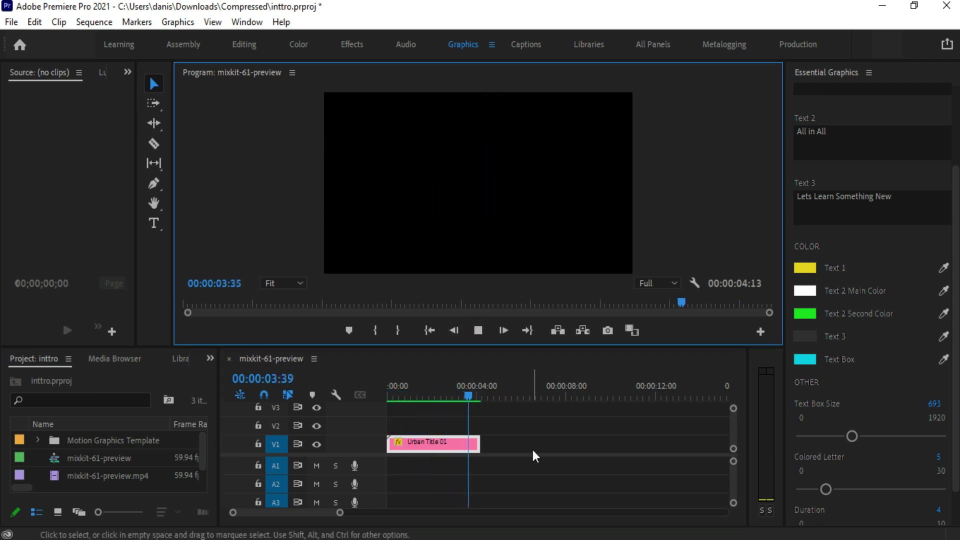
Replay the trimmed title twice from the start of the sequence.
drag(479, 395, 335, 402)
click(477, 330)
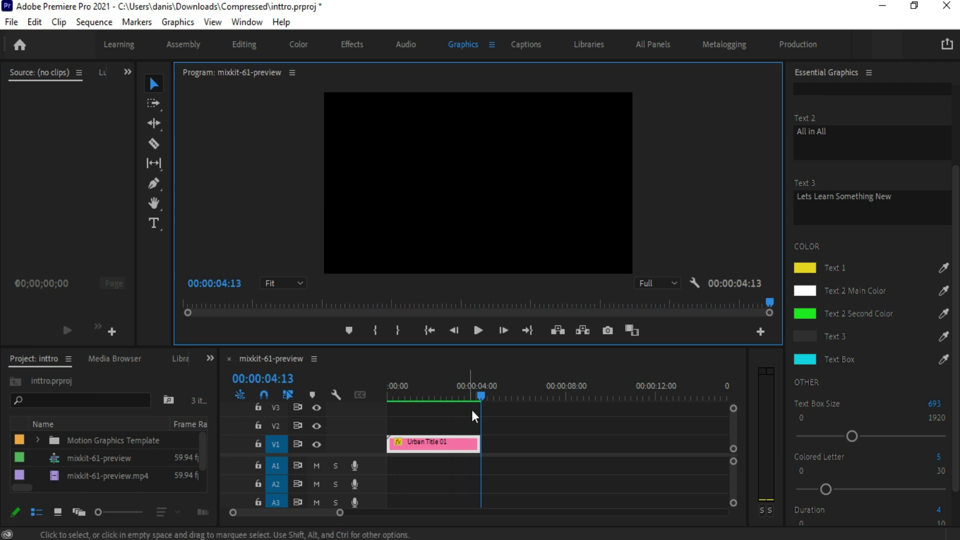
drag(481, 397, 385, 403)
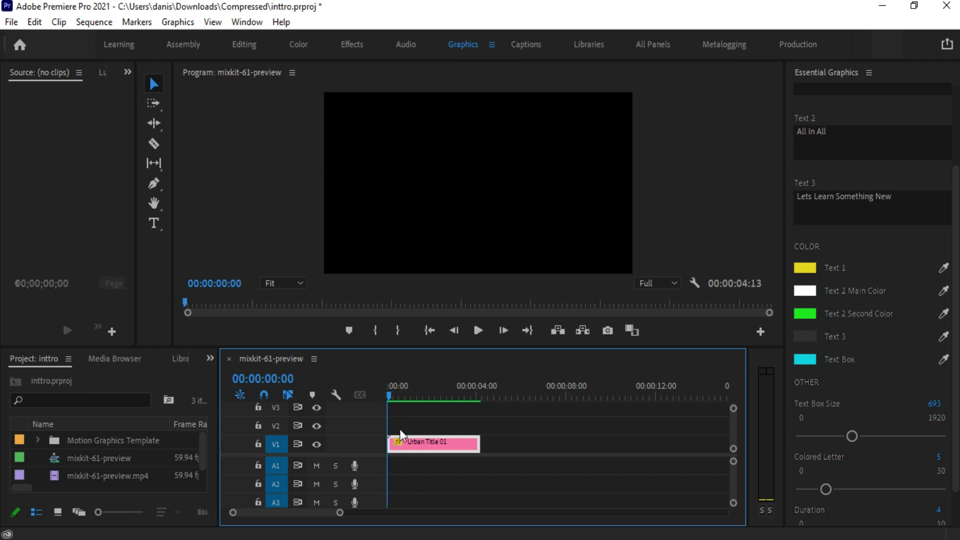
key(space)
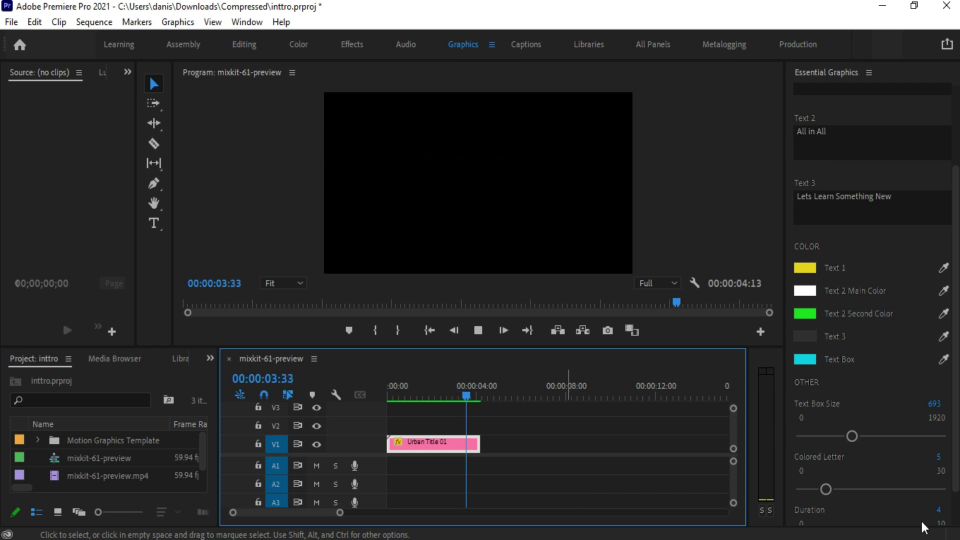
Set the title's Duration to 7 and extend the Urban Title 01 clip's end to 00:00:08:29, rendering the sequence for playback.
scroll(899, 466, down, 2)
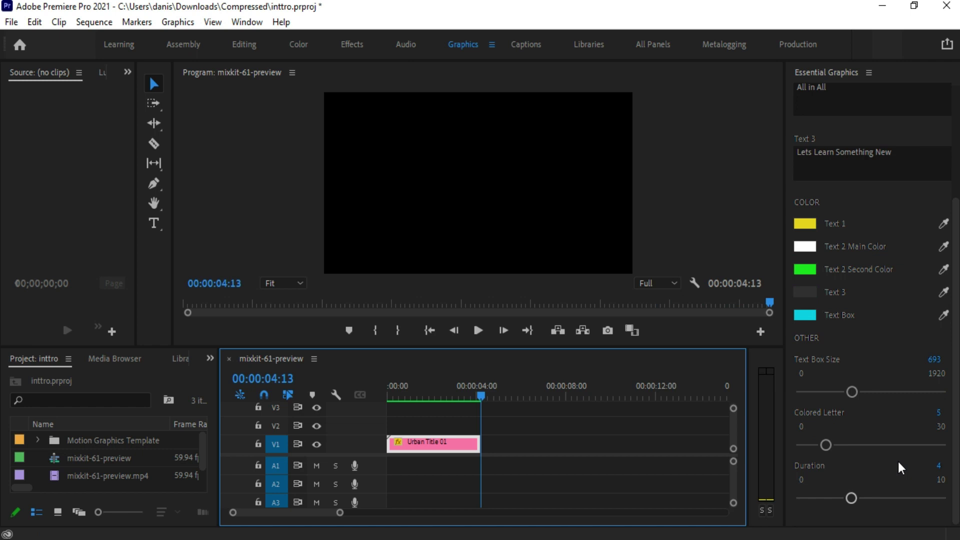
scroll(903, 456, up, 3)
scroll(904, 455, down, 3)
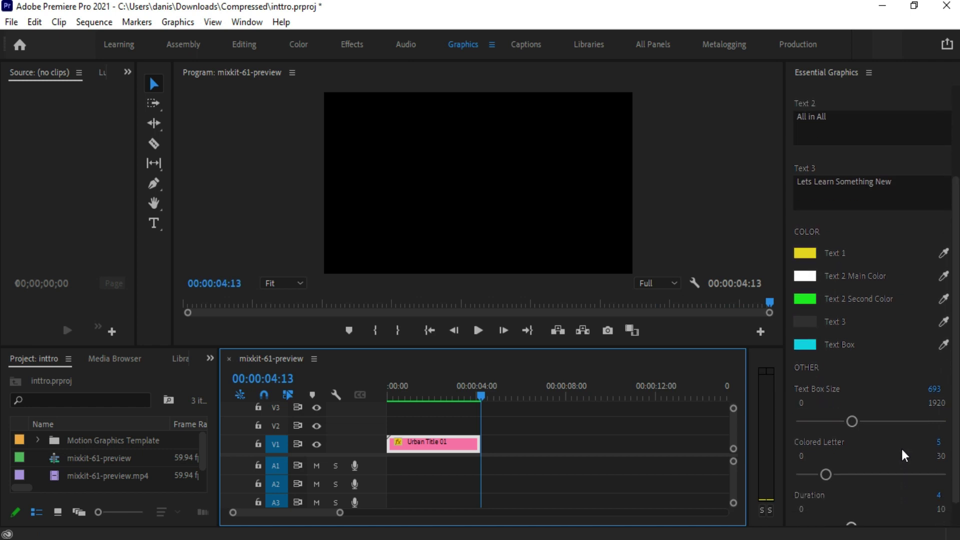
drag(851, 497, 878, 498)
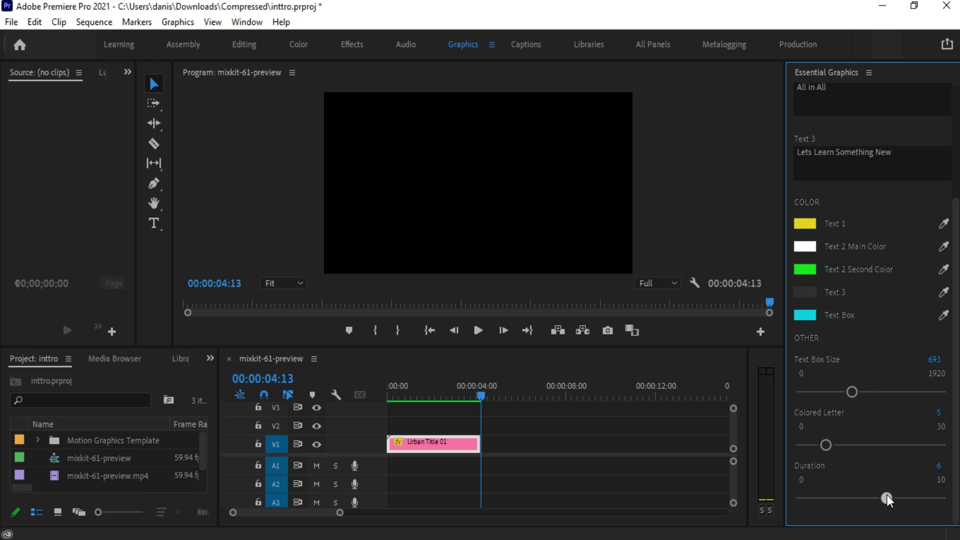
drag(896, 498, 897, 497)
drag(480, 444, 575, 444)
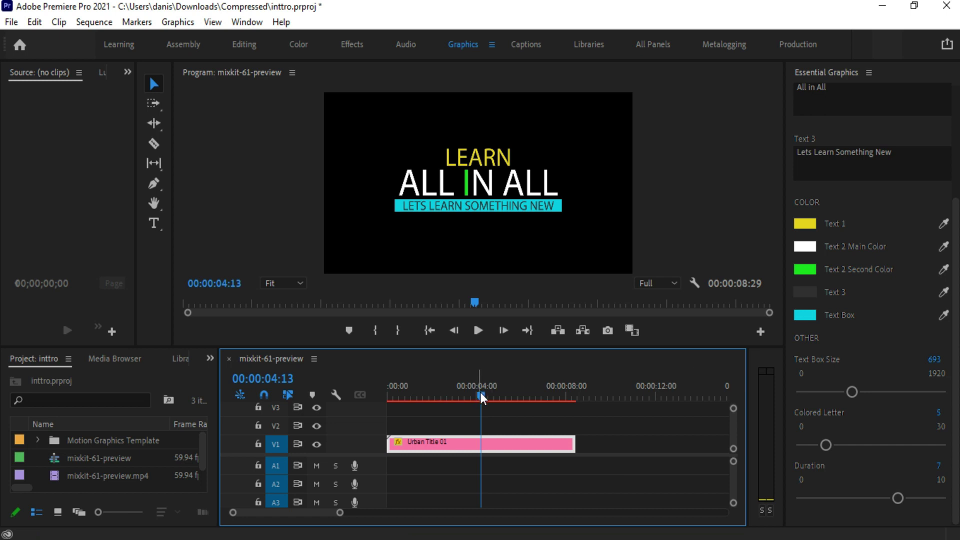
key(Return)
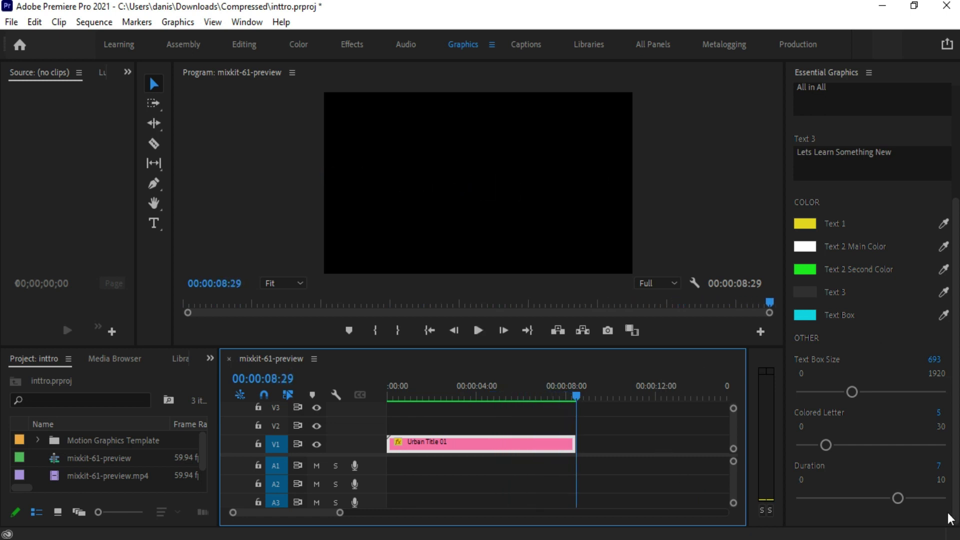
Set the title's Duration to 6, and play and render the sequence from the start.
drag(898, 501, 889, 503)
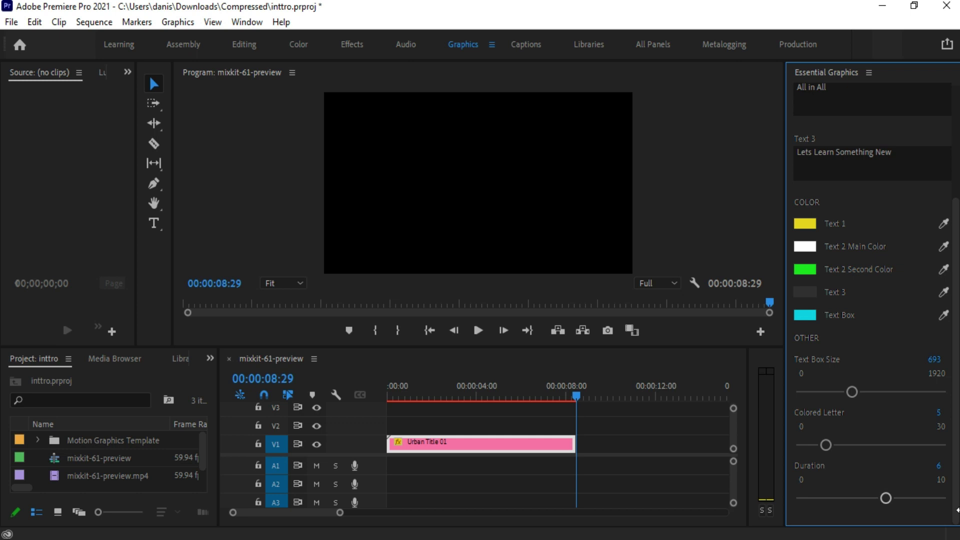
drag(578, 397, 363, 404)
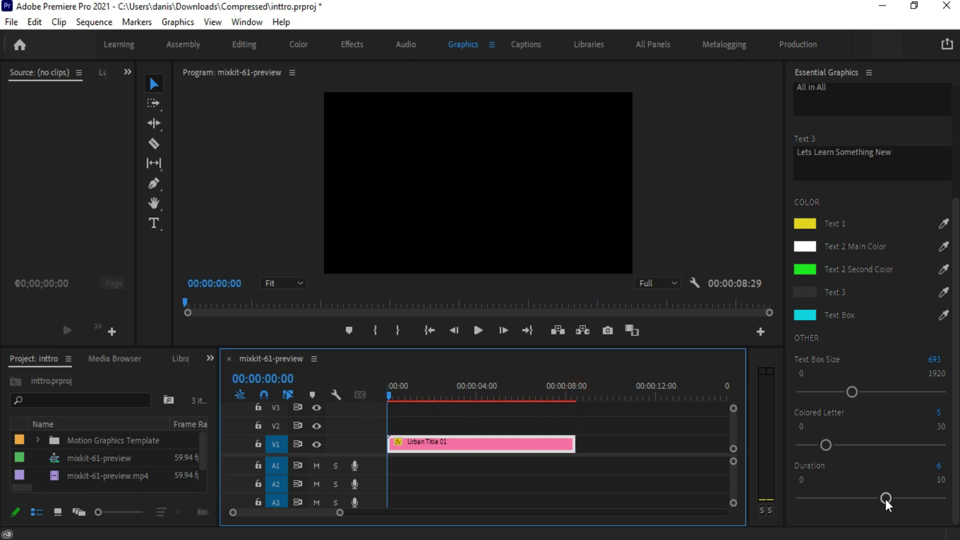
click(478, 330)
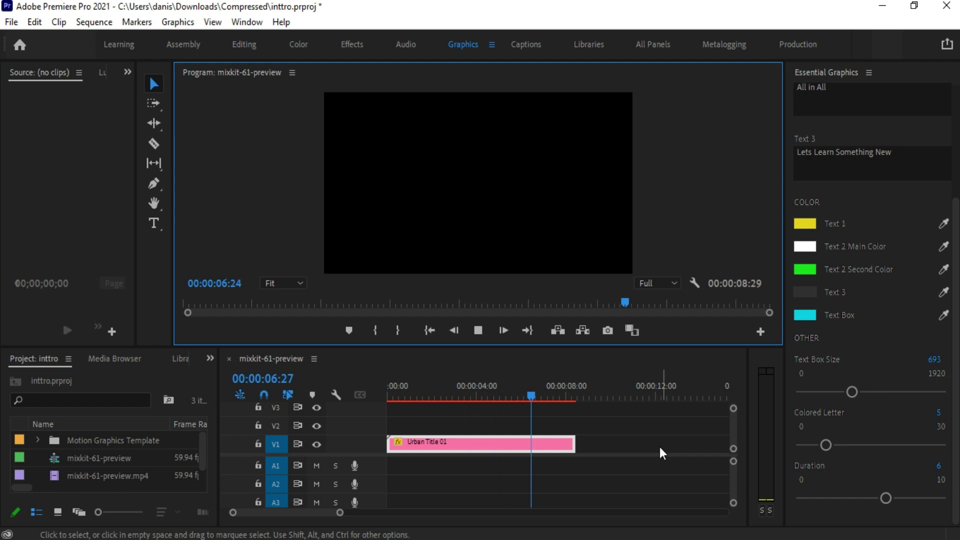
key(Return)
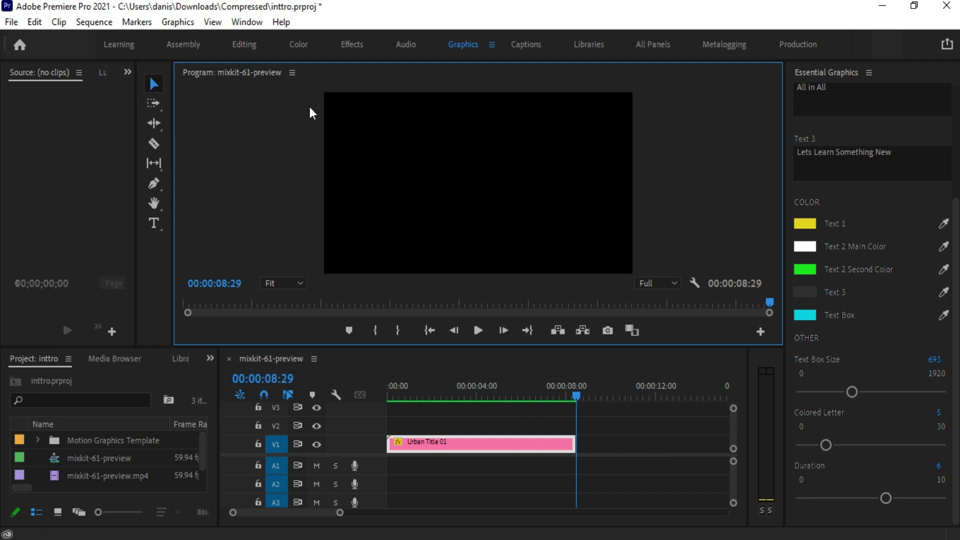
Export the sequence as mixkit-61-preview.mp4 in H.264 format with the Match Source - High bitrate preset.
click(10, 23)
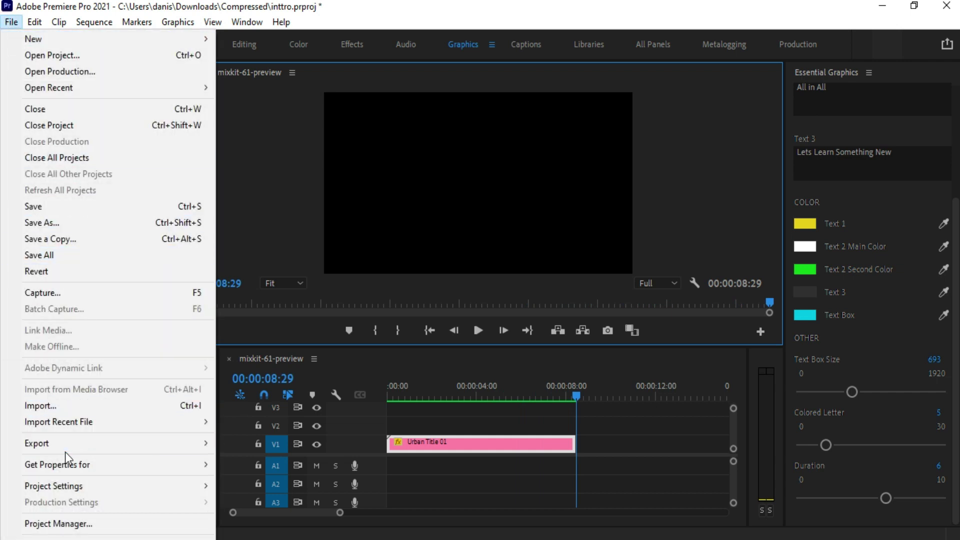
mouse_move(187, 450)
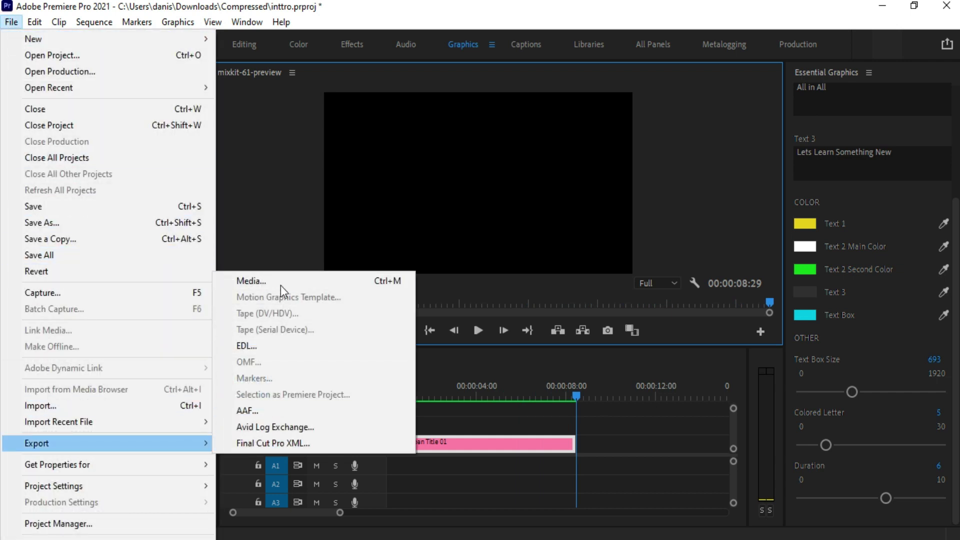
click(353, 281)
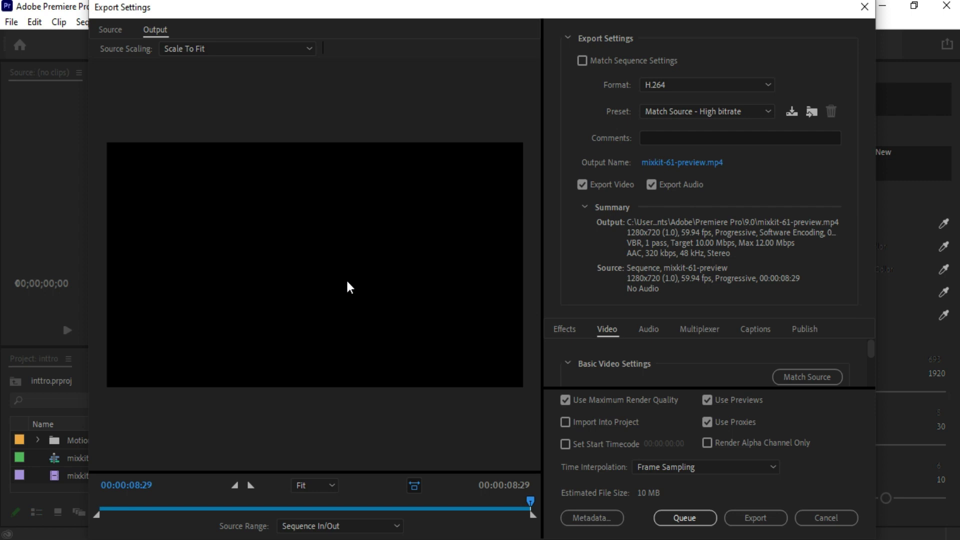
click(755, 518)
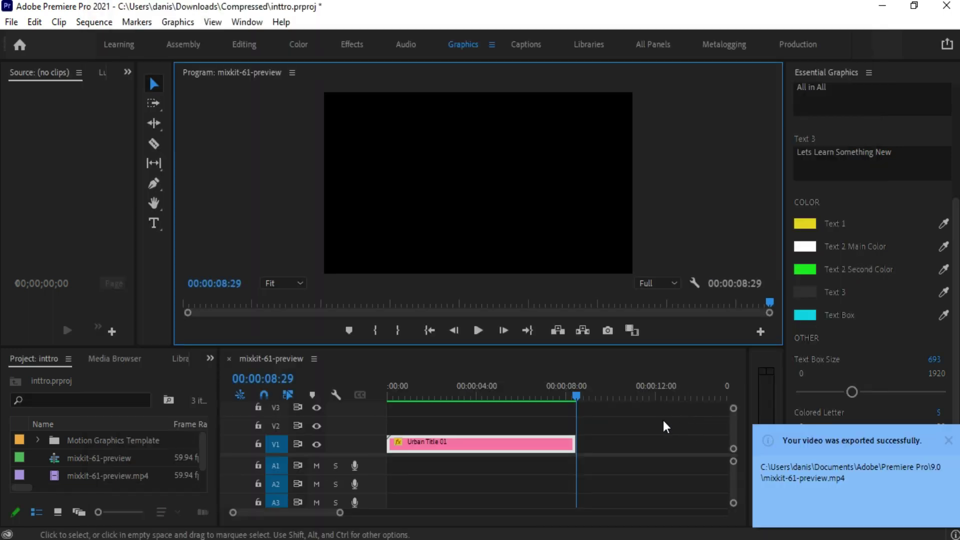
Switch to File Explorer and open the export folder Documents > Adobe > Premiere Pro > 9.0.
key(alt+Tab)
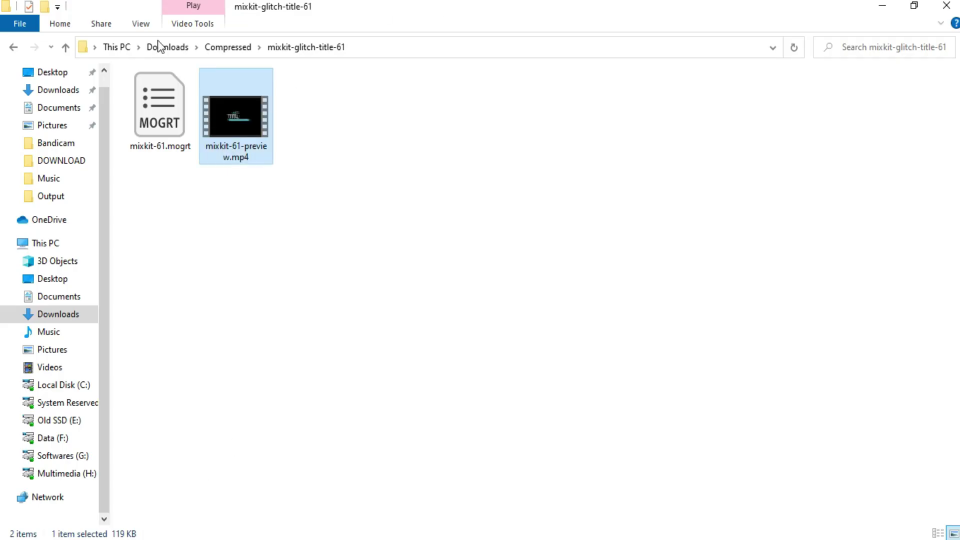
click(50, 297)
click(156, 128)
double_click(159, 125)
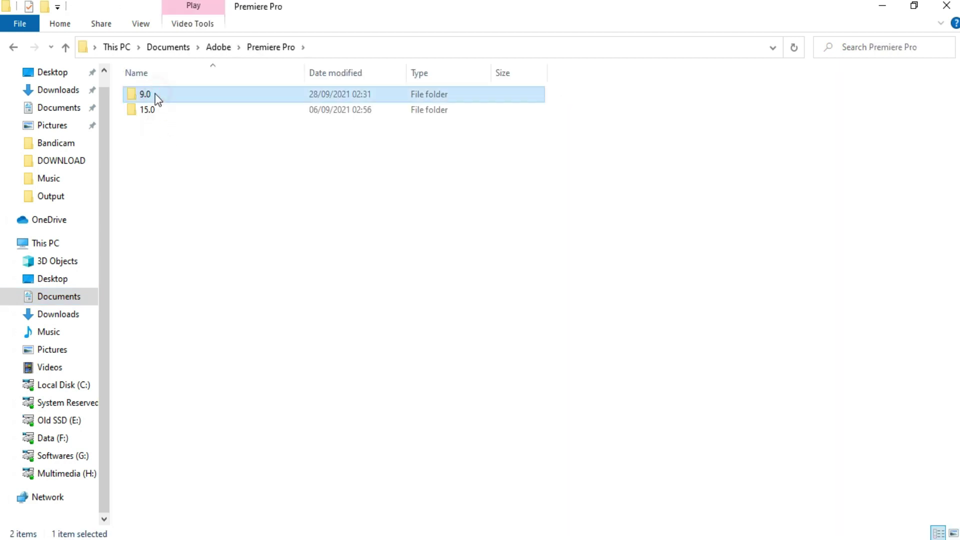
double_click(155, 96)
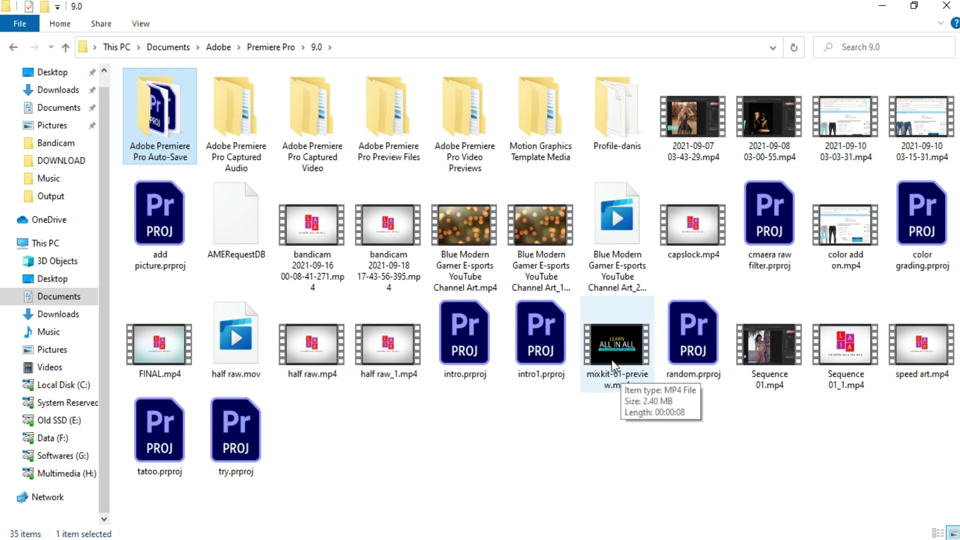
Play the exported mixkit-61-preview.mp4, replay it from near the beginning, and close the player.
click(611, 385)
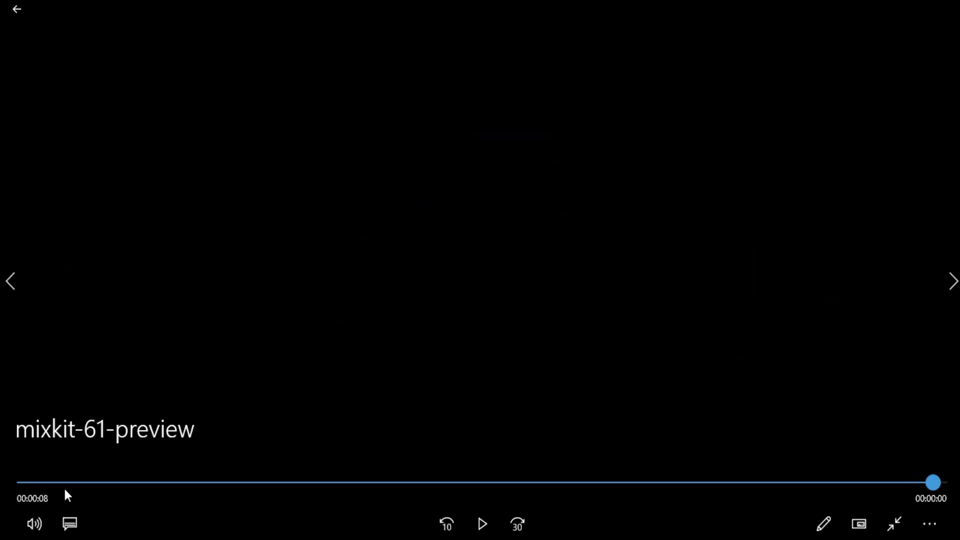
click(41, 492)
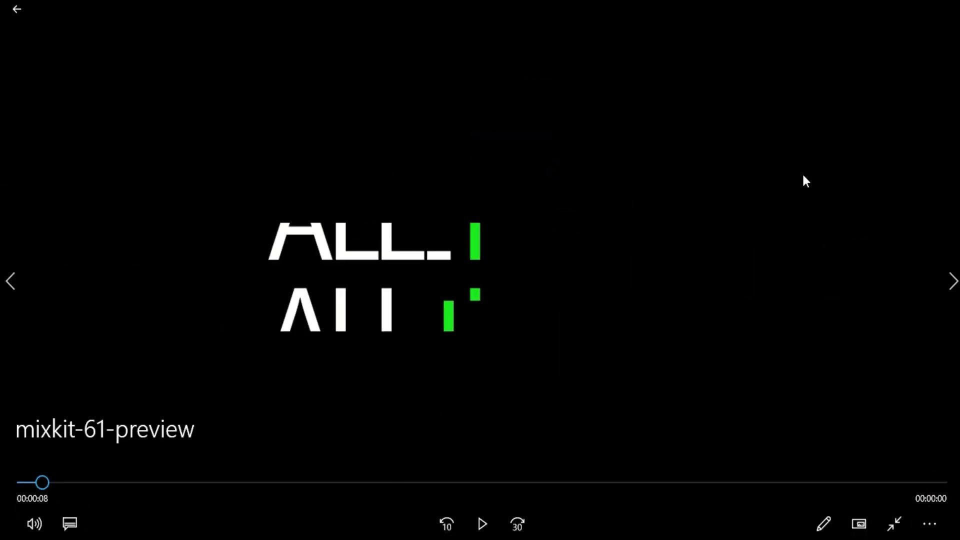
click(943, 8)
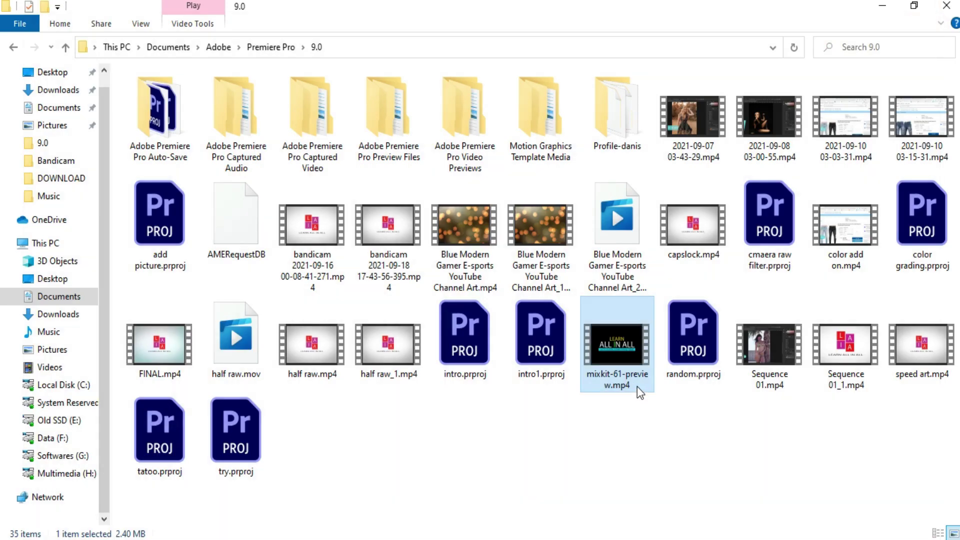